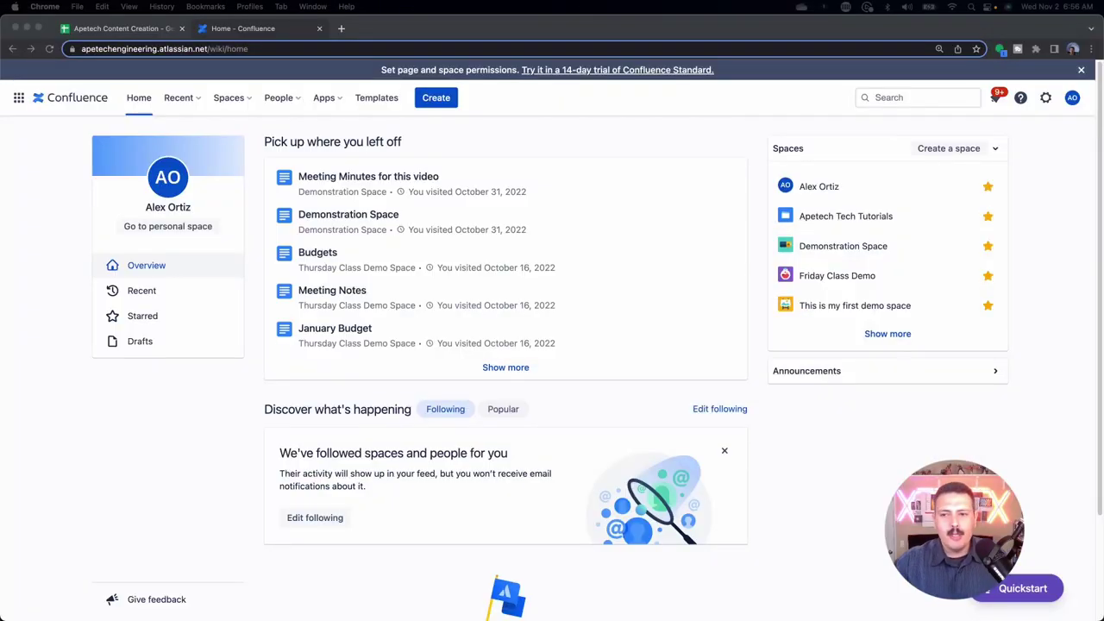
# Search the Atlassian Marketplace apps from Confluence settings for 'diagrams'
pyautogui.click(1046, 97)
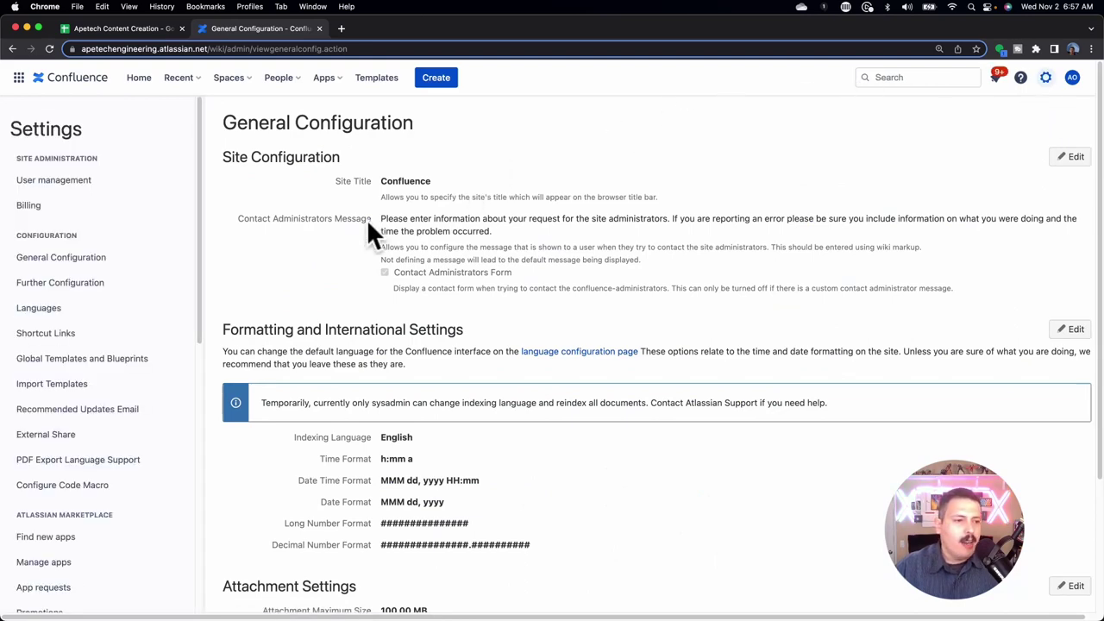
pyautogui.click(41, 538)
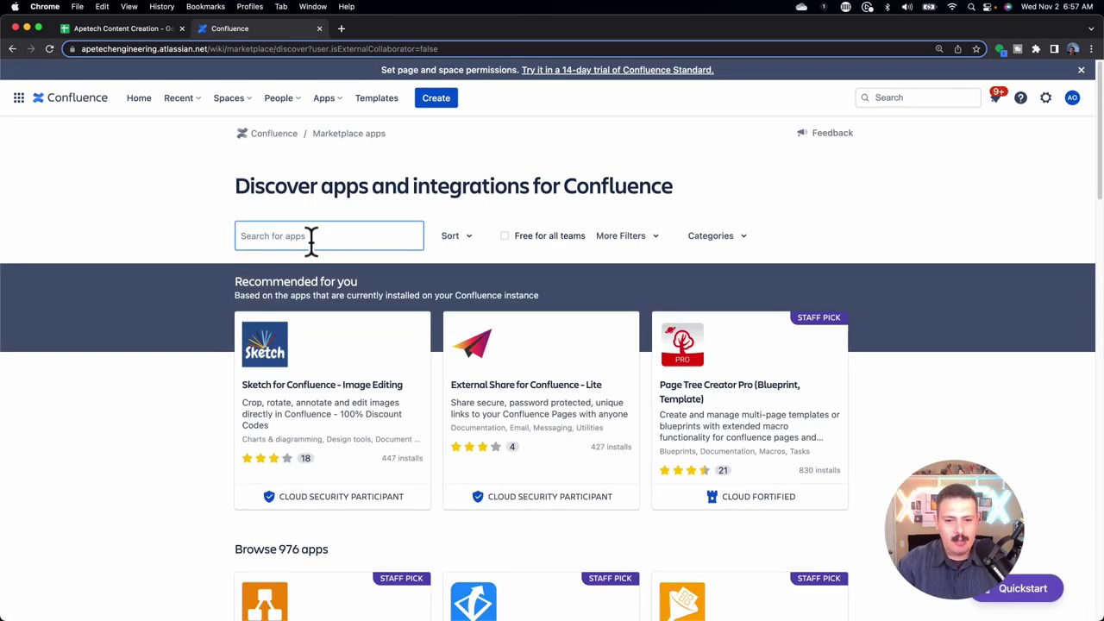
pyautogui.write('S')
pyautogui.press('BackSpace')
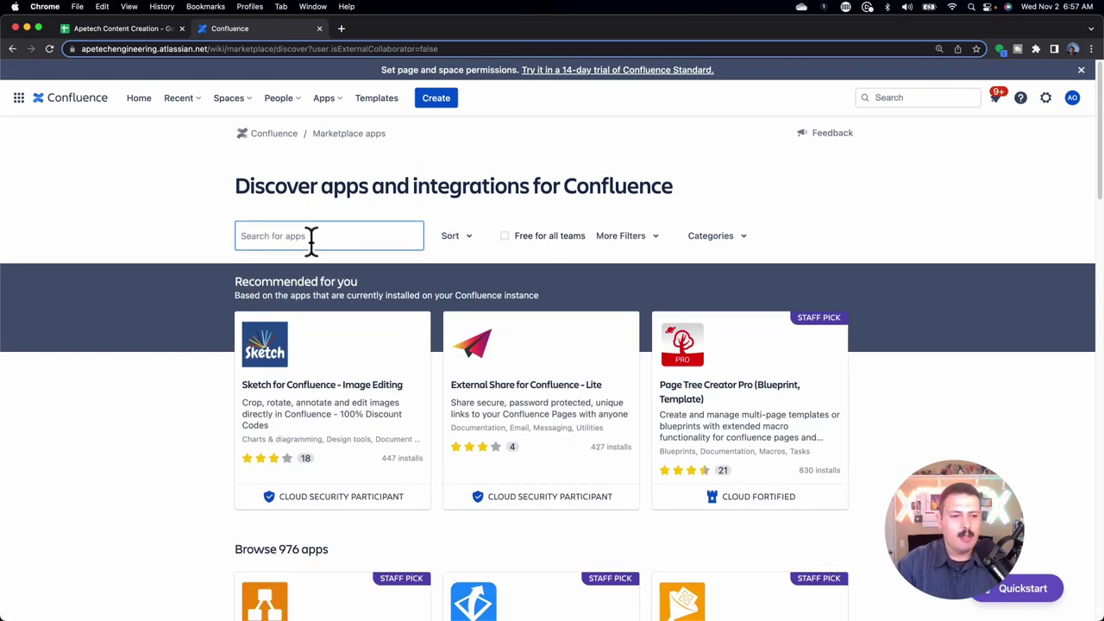
pyautogui.write('diagrams')
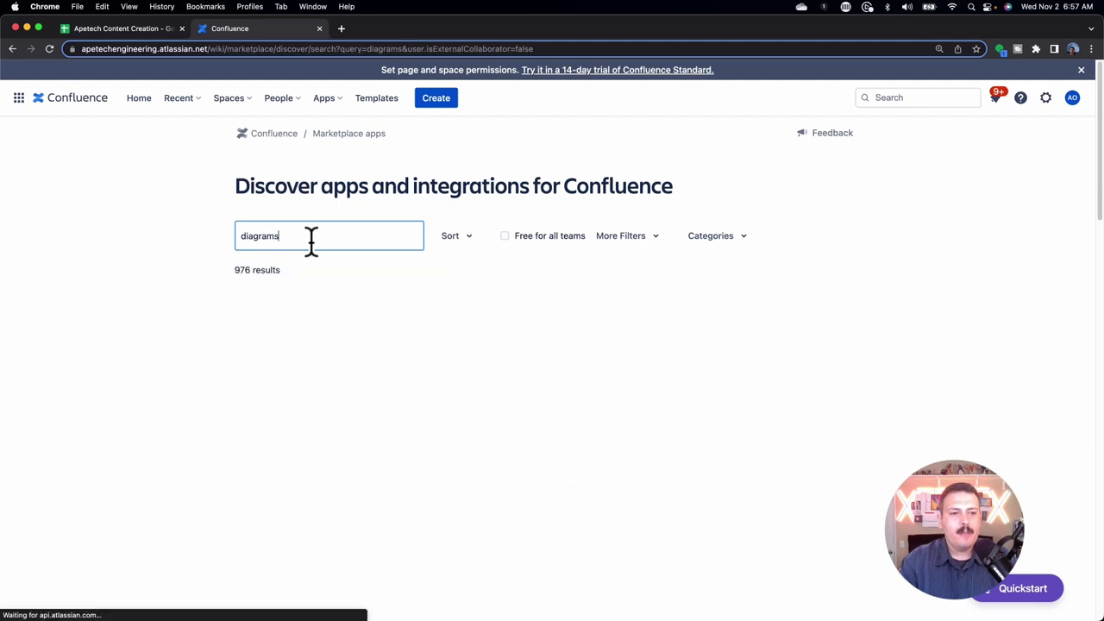
# Browse the diagrams results and open Gliffy Diagrams for Confluence, checking its Estimated USD 0/month pricing
pyautogui.scroll(-1, 906, 444)
pyautogui.scroll(-1, 934, 435)
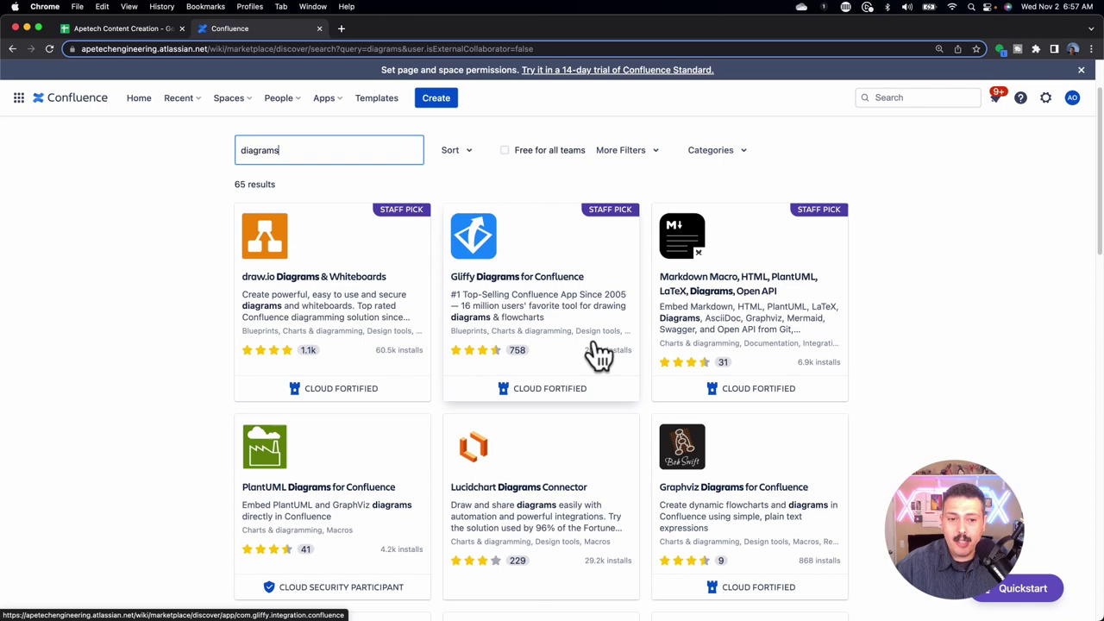
pyautogui.scroll(-1, 599, 371)
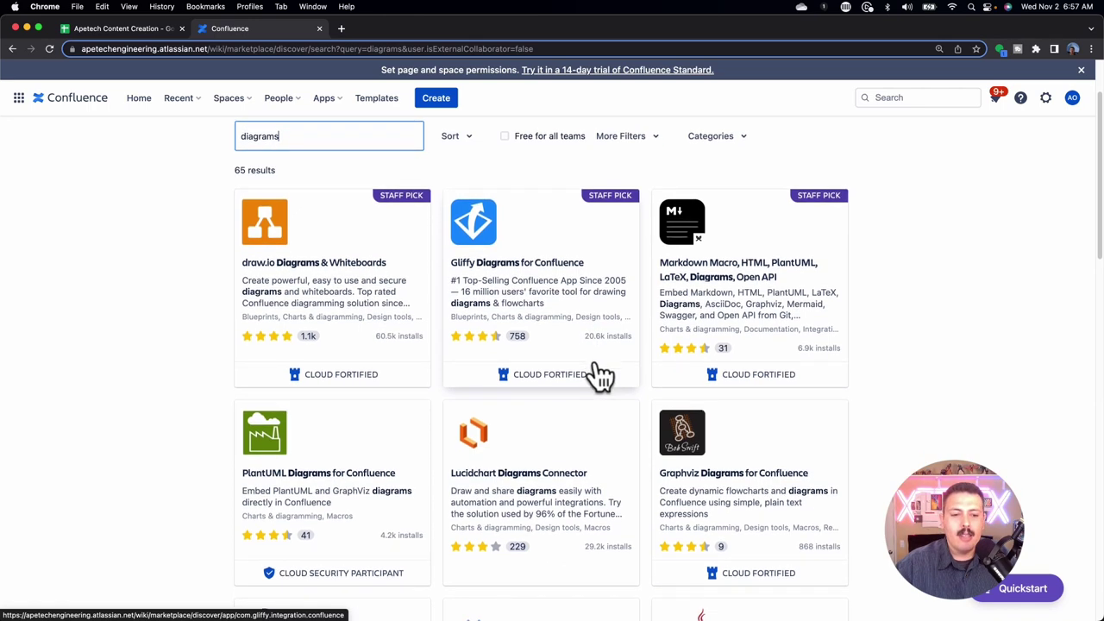
pyautogui.scroll(-4, 561, 475)
pyautogui.scroll(-2, 561, 475)
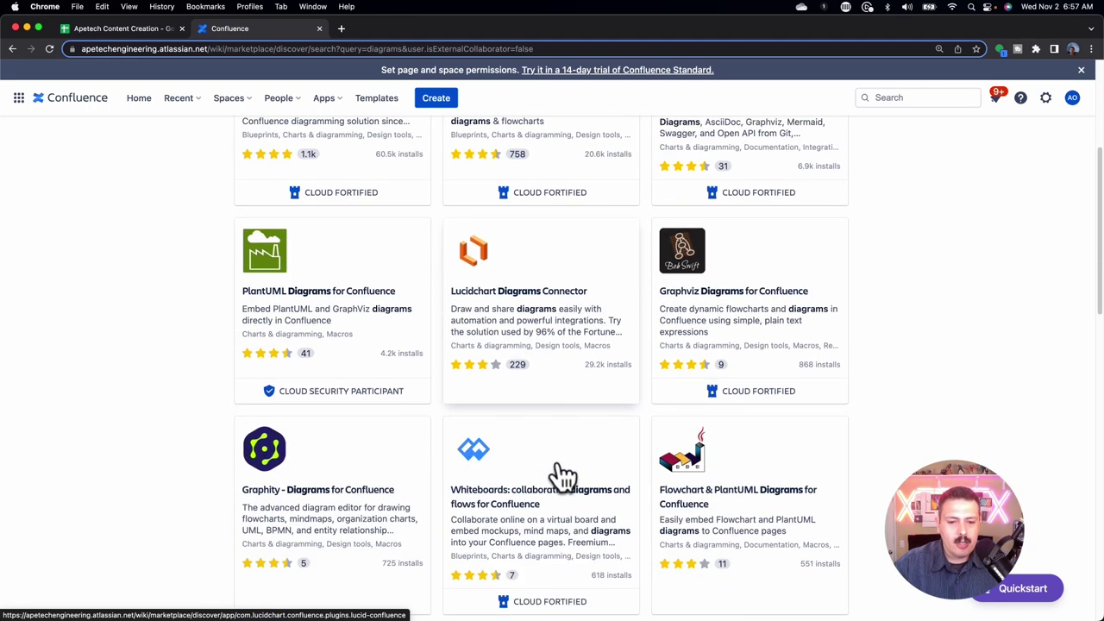
pyautogui.scroll(4, 544, 457)
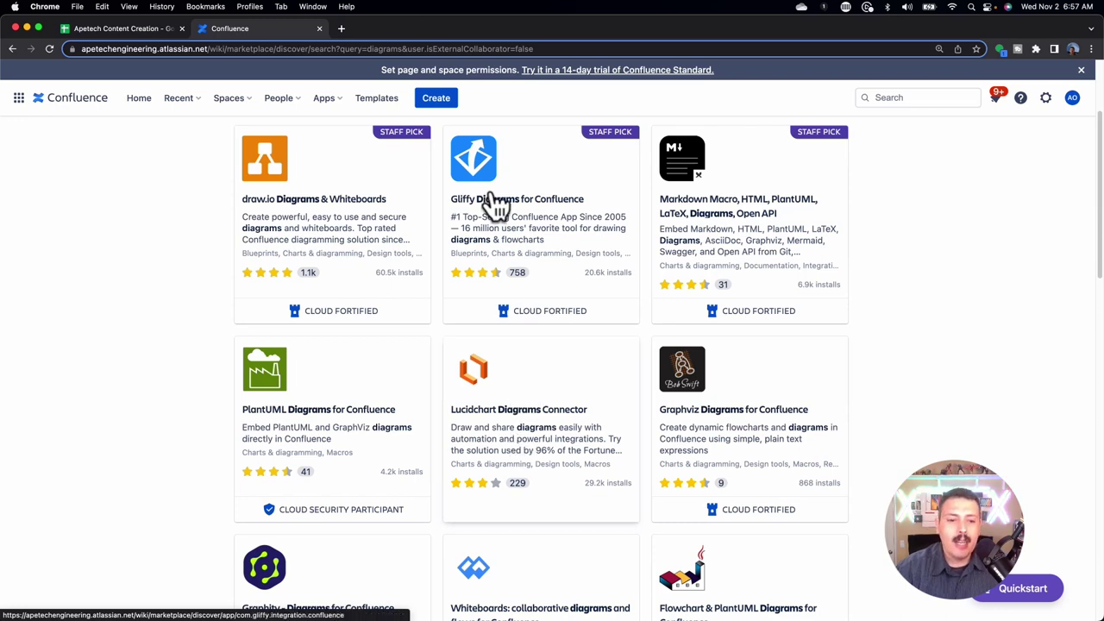
pyautogui.scroll(-5, 497, 454)
pyautogui.scroll(7, 498, 454)
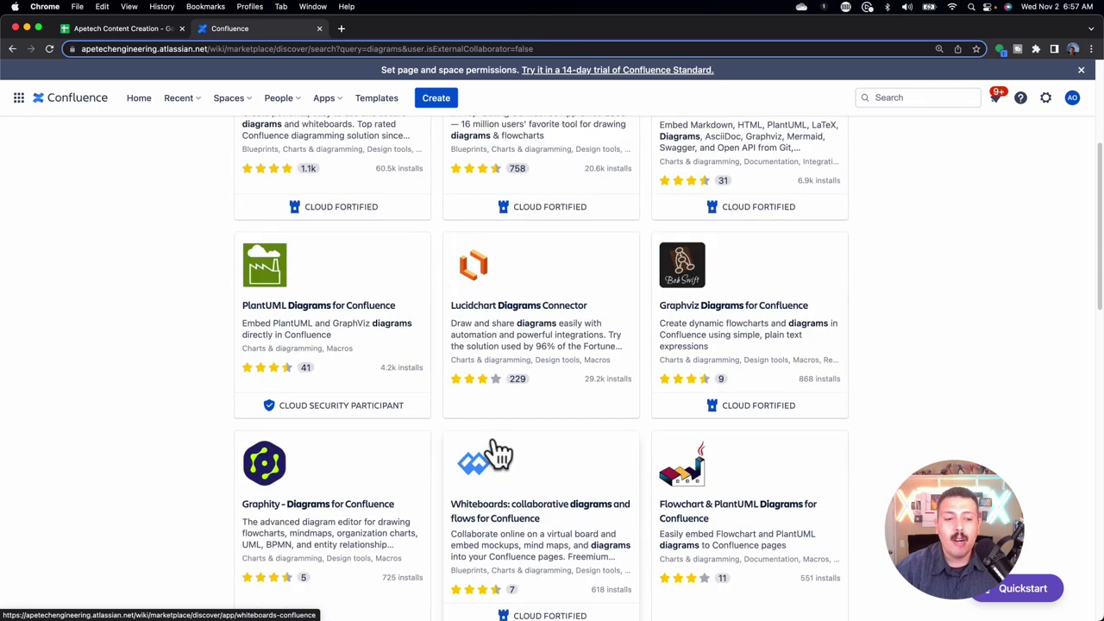
pyautogui.scroll(-3, 498, 454)
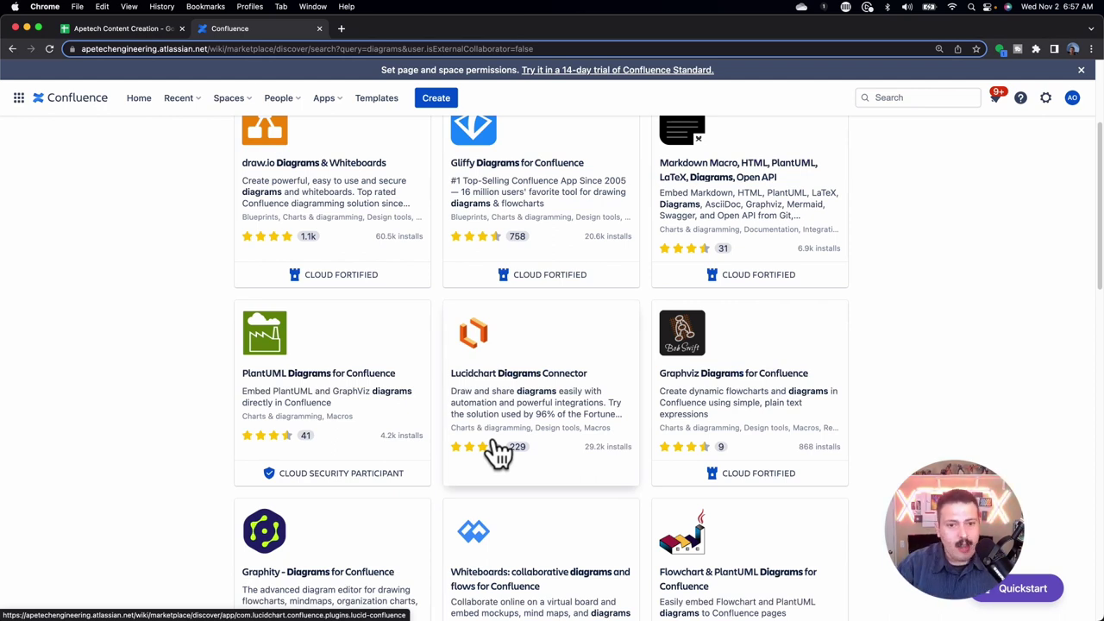
pyautogui.scroll(2, 507, 425)
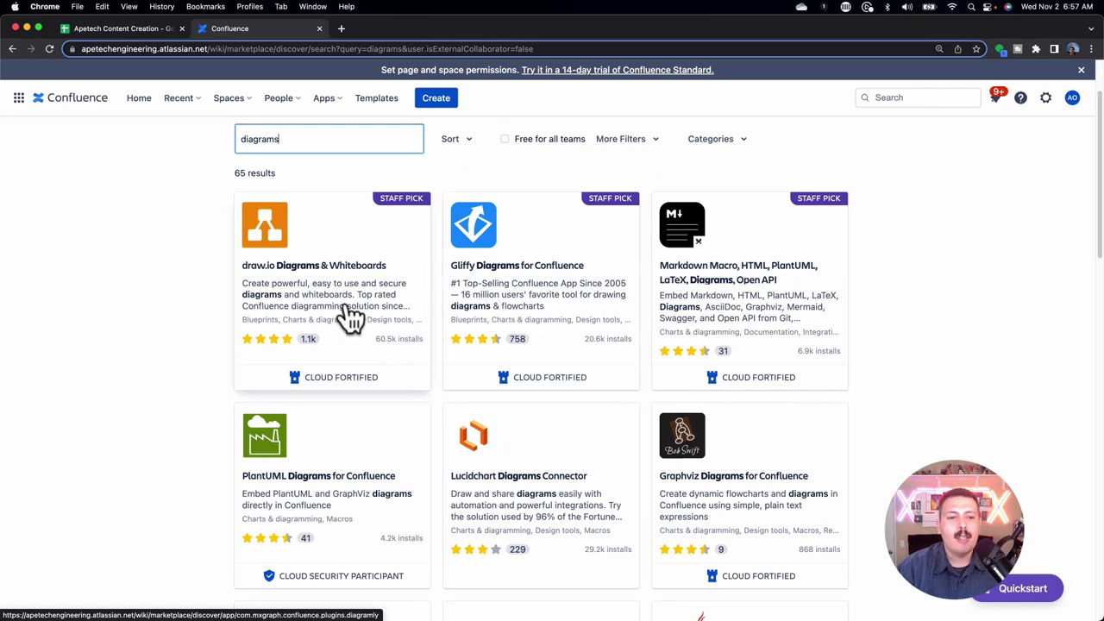
pyautogui.click(528, 312)
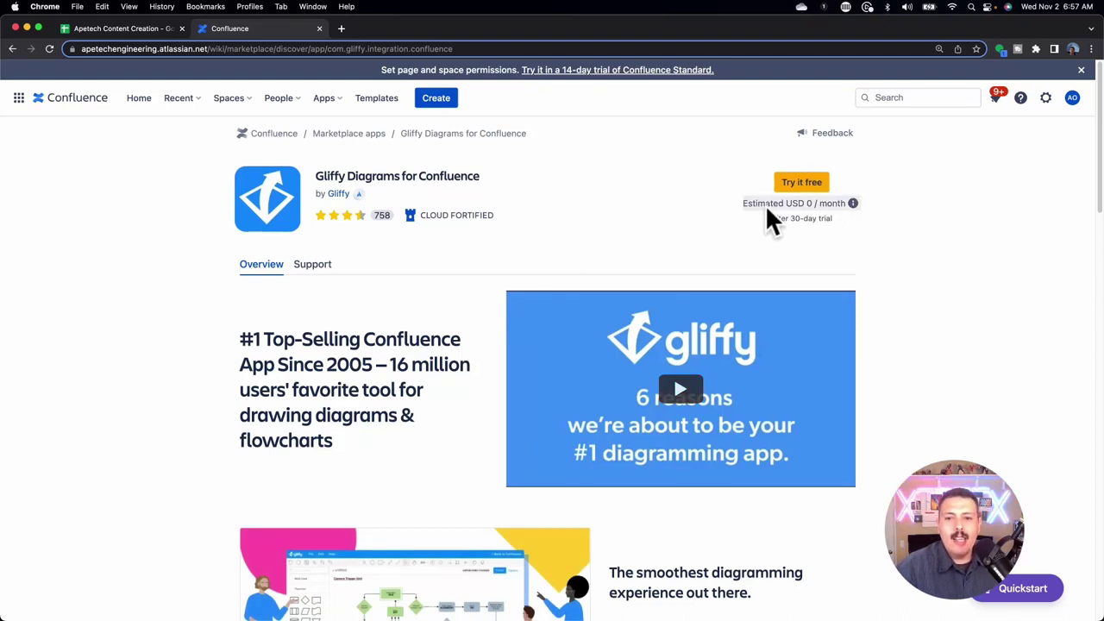
pyautogui.moveTo(795, 211)
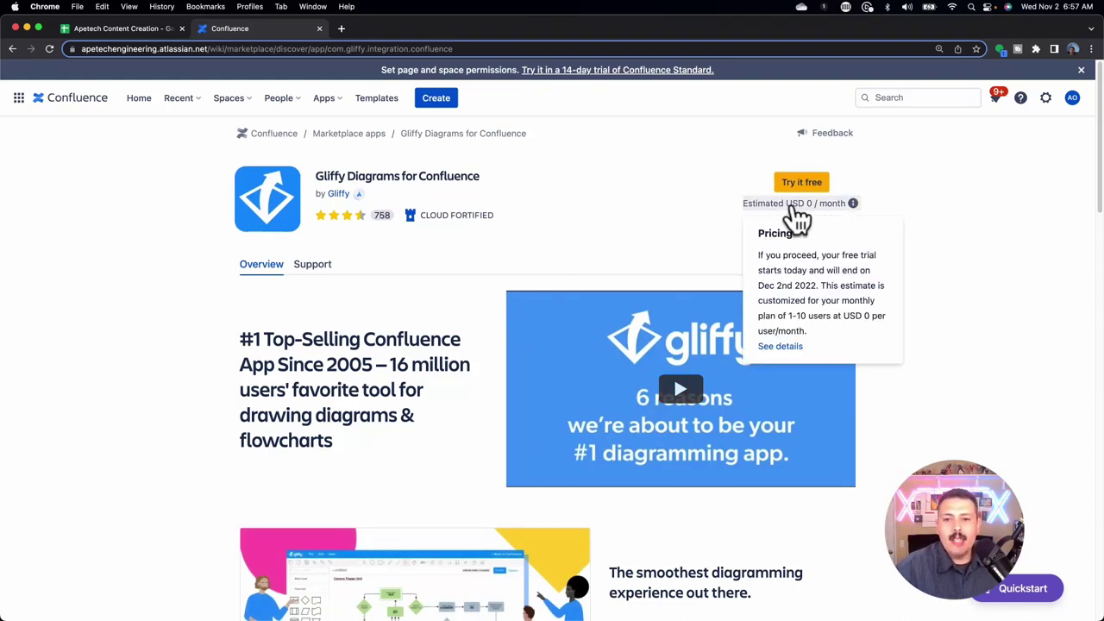
# Open Gliffy's full pricing and enter 200 users, giving USD 660.00 a month
pyautogui.click(781, 346)
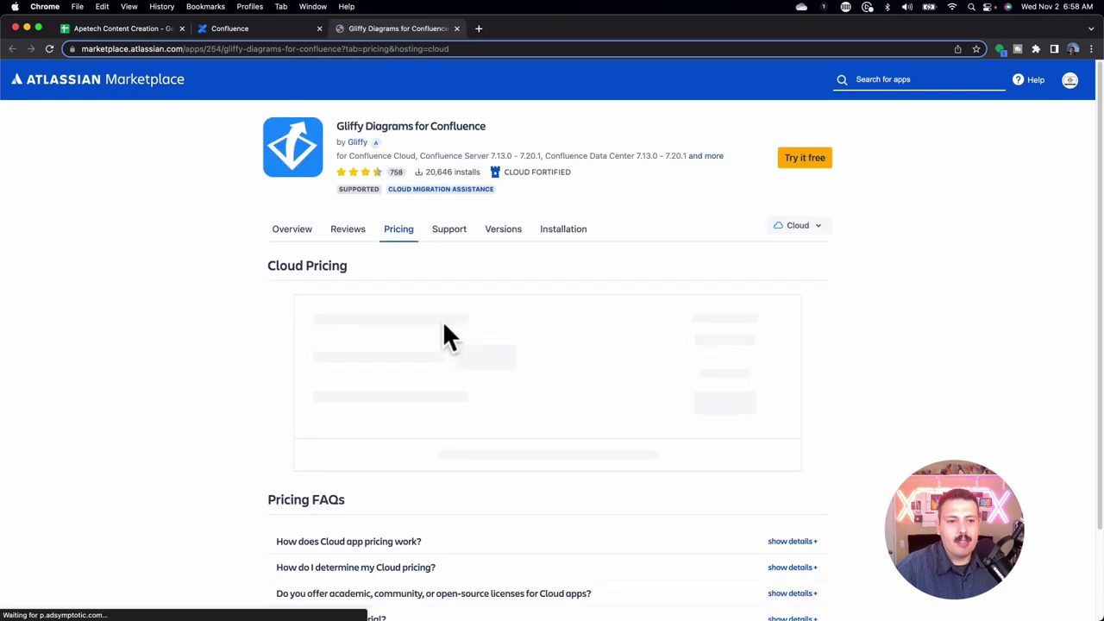
pyautogui.moveTo(483, 357); pyautogui.dragTo(425, 355)
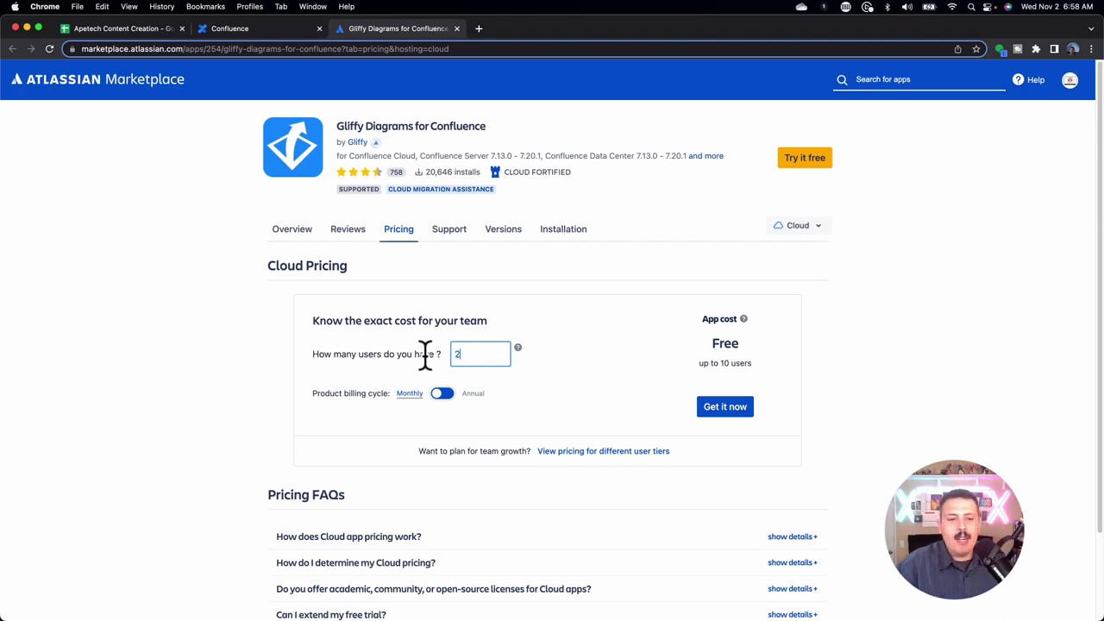
pyautogui.write('00')
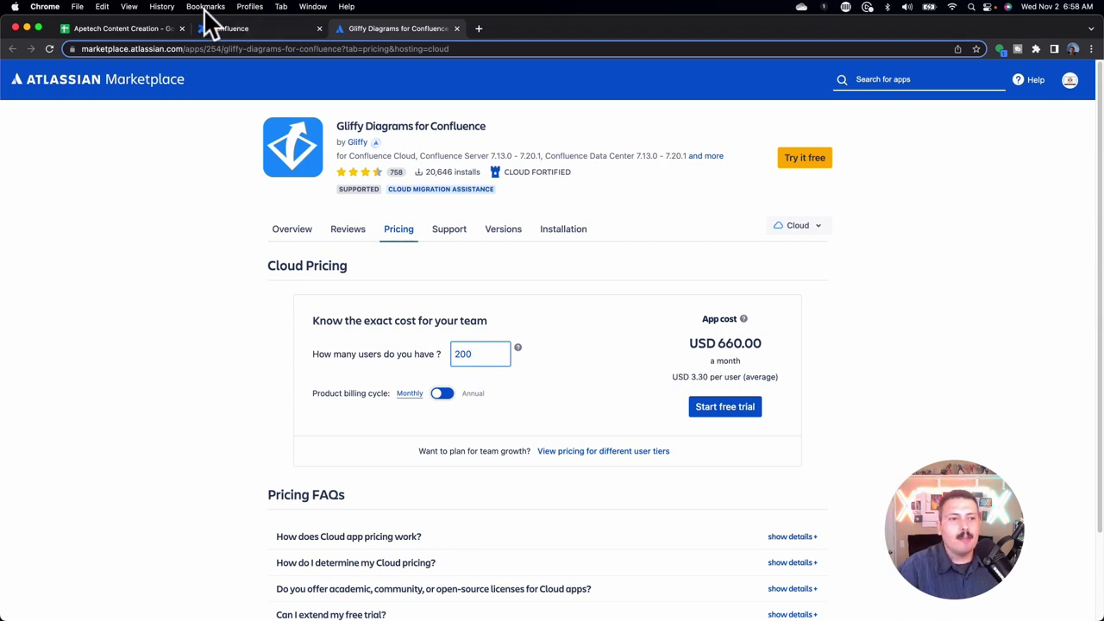
# Open the draw.io Diagrams & Whiteboards pricing and price it for 200, then 1 user
pyautogui.click(274, 31)
pyautogui.click(13, 50)
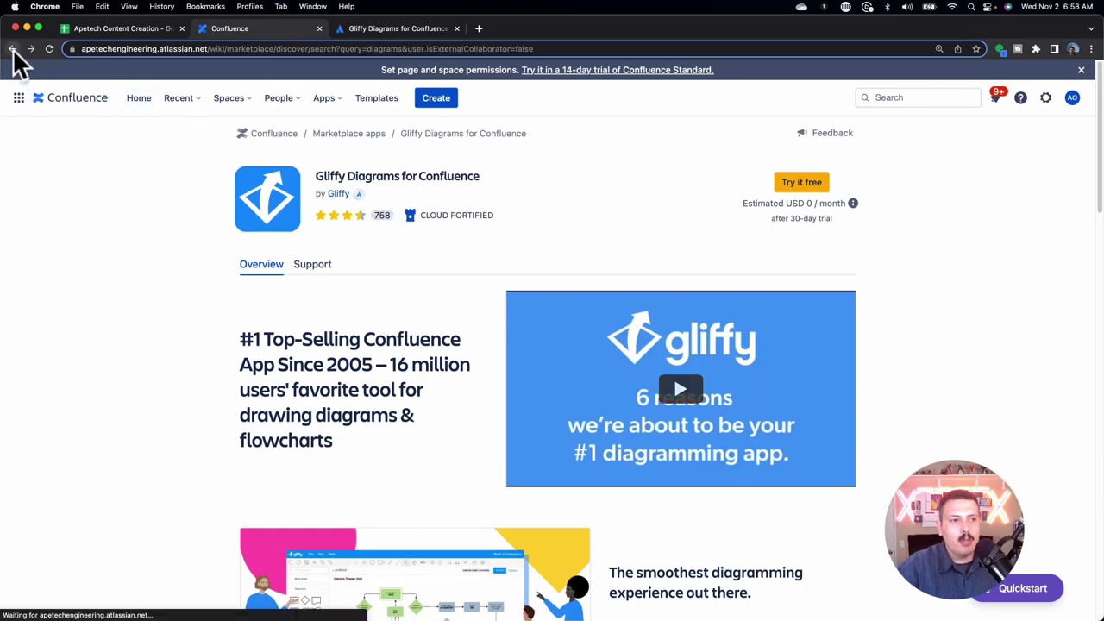
pyautogui.click(328, 362)
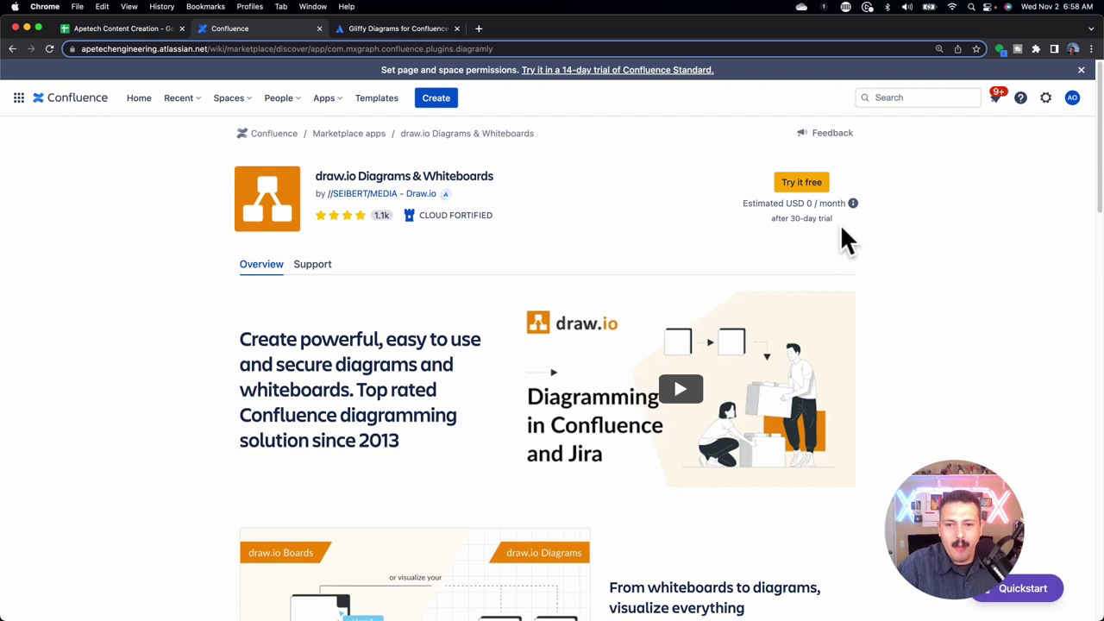
pyautogui.moveTo(856, 205)
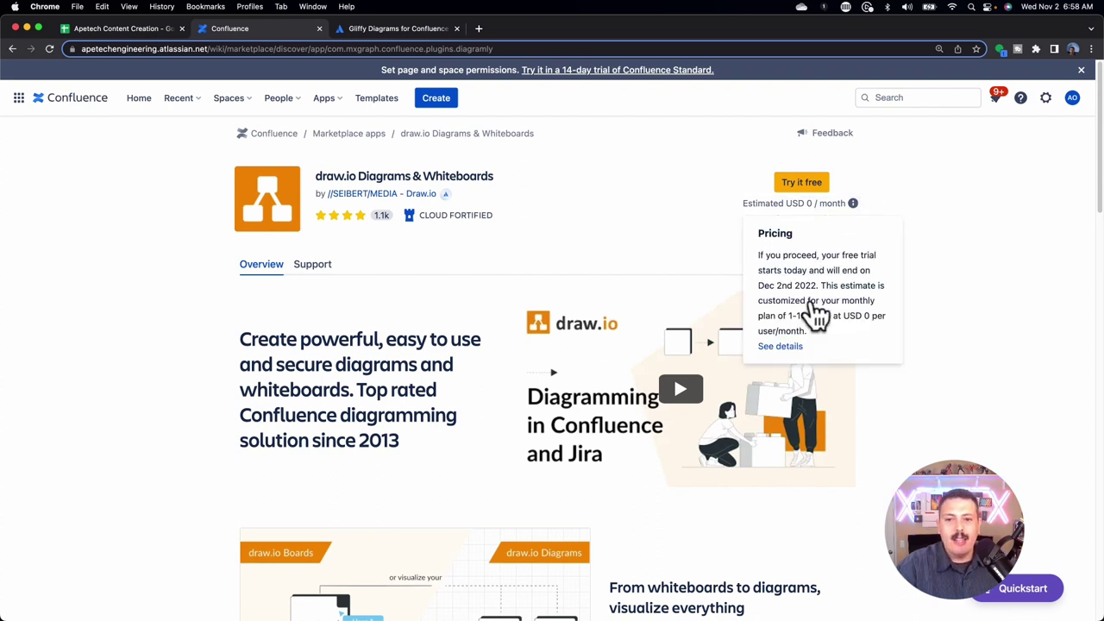
pyautogui.click(781, 347)
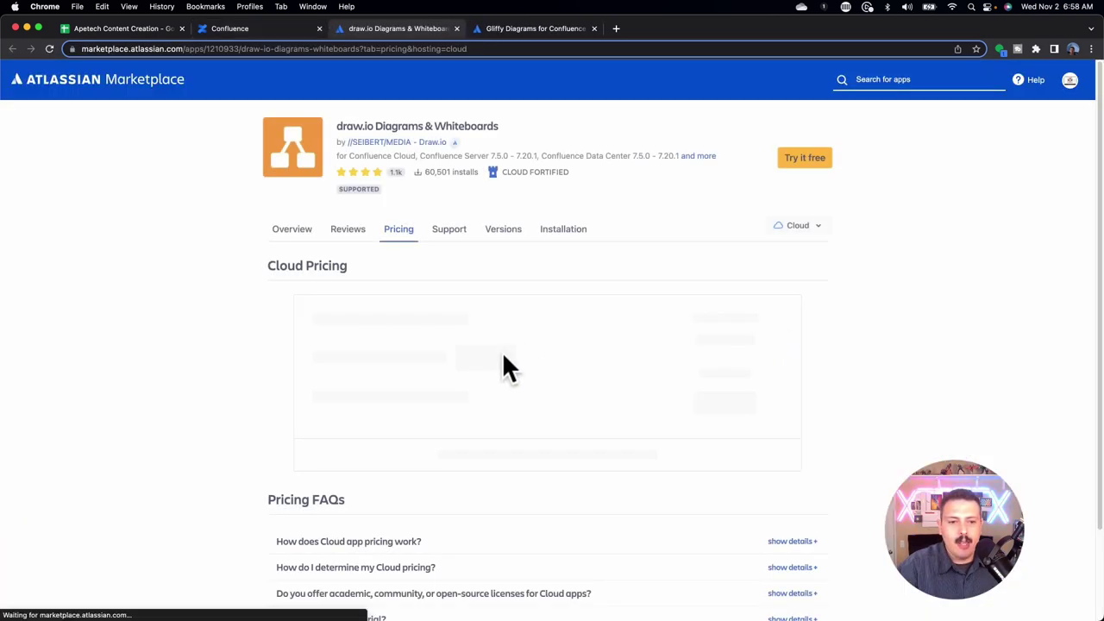
pyautogui.moveTo(470, 361); pyautogui.dragTo(421, 352)
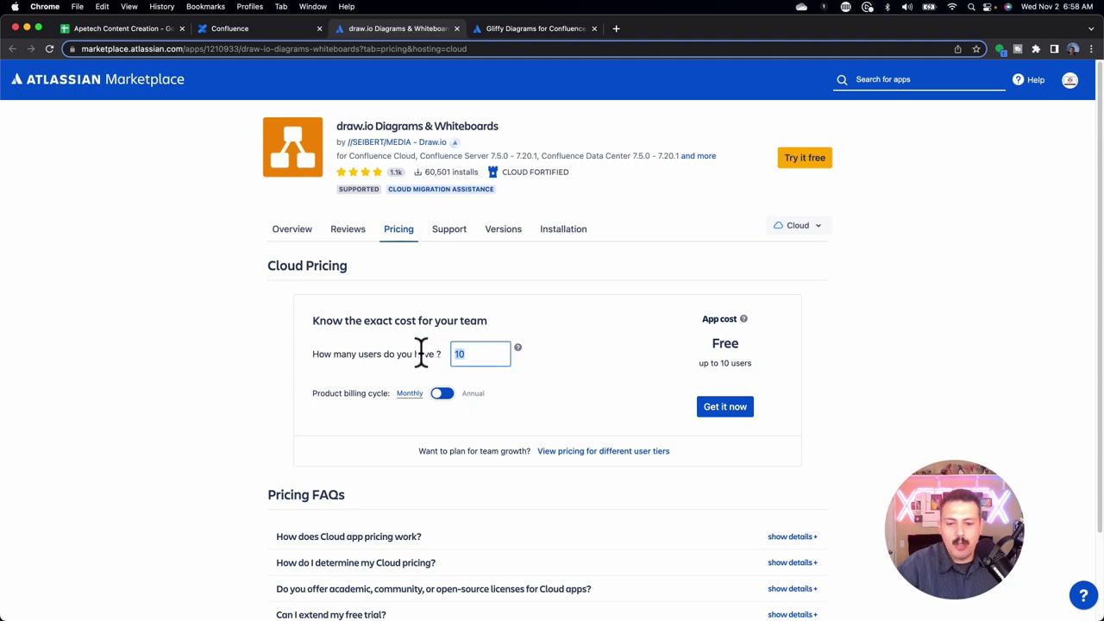
pyautogui.write('200')
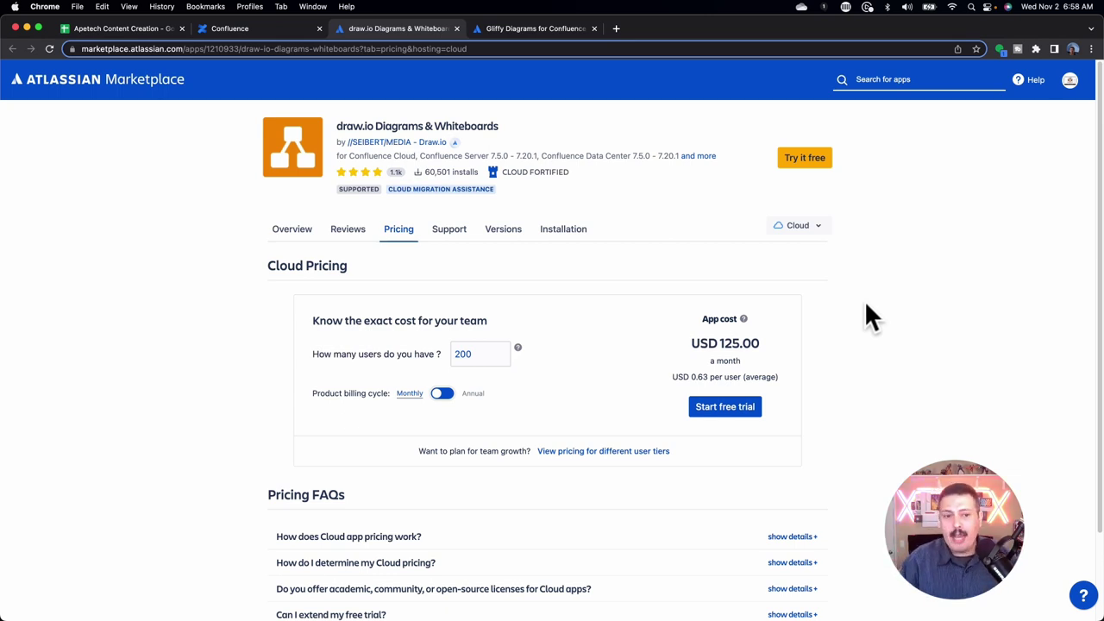
pyautogui.doubleClick(496, 352)
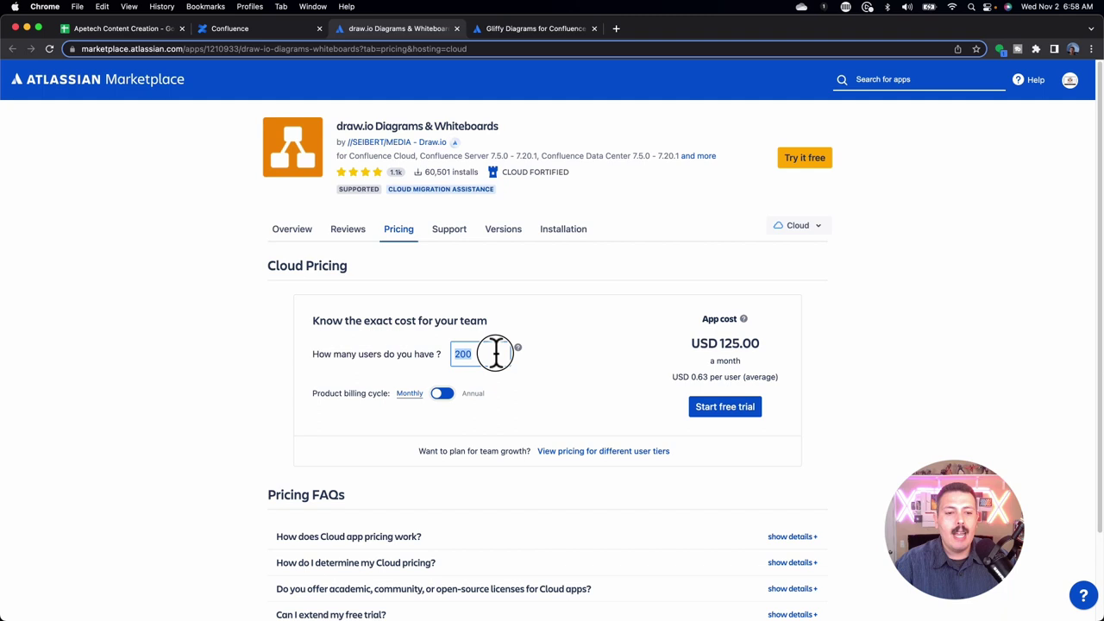
pyautogui.write('1')
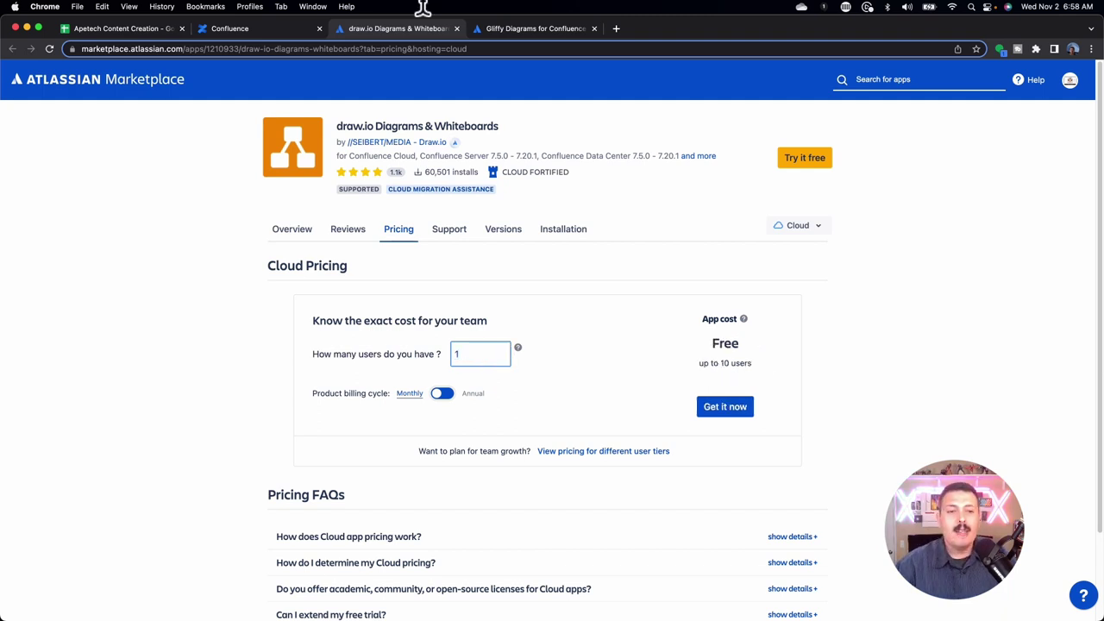
# Set Gliffy's pricing to 1 user to confirm it's Free, then return to draw.io pricing
pyautogui.click(559, 31)
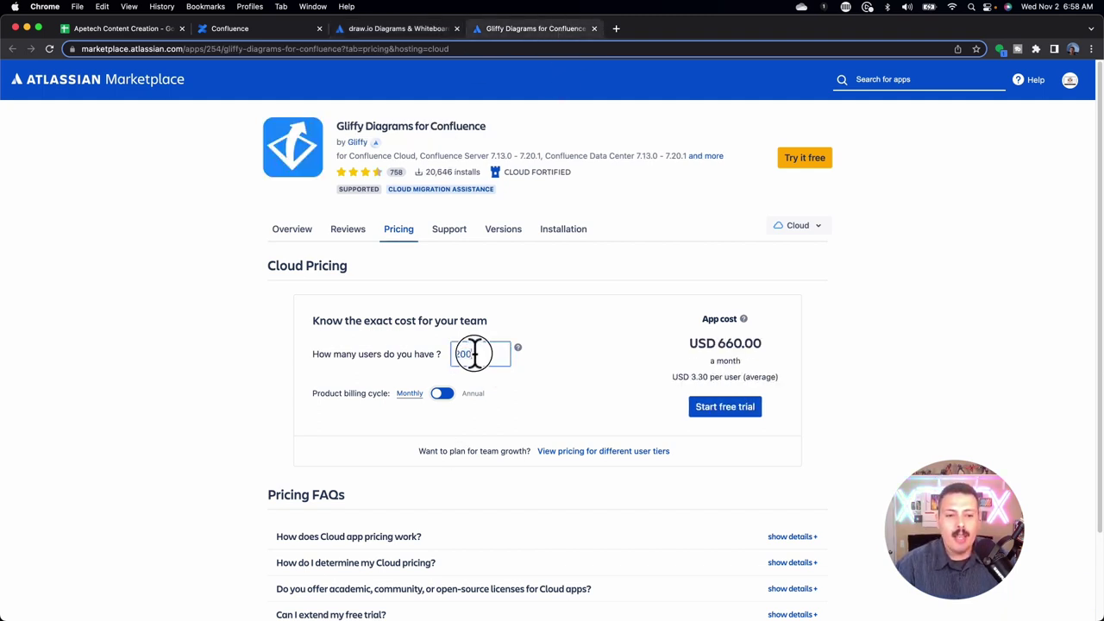
pyautogui.moveTo(474, 353); pyautogui.dragTo(450, 353)
pyautogui.write('1')
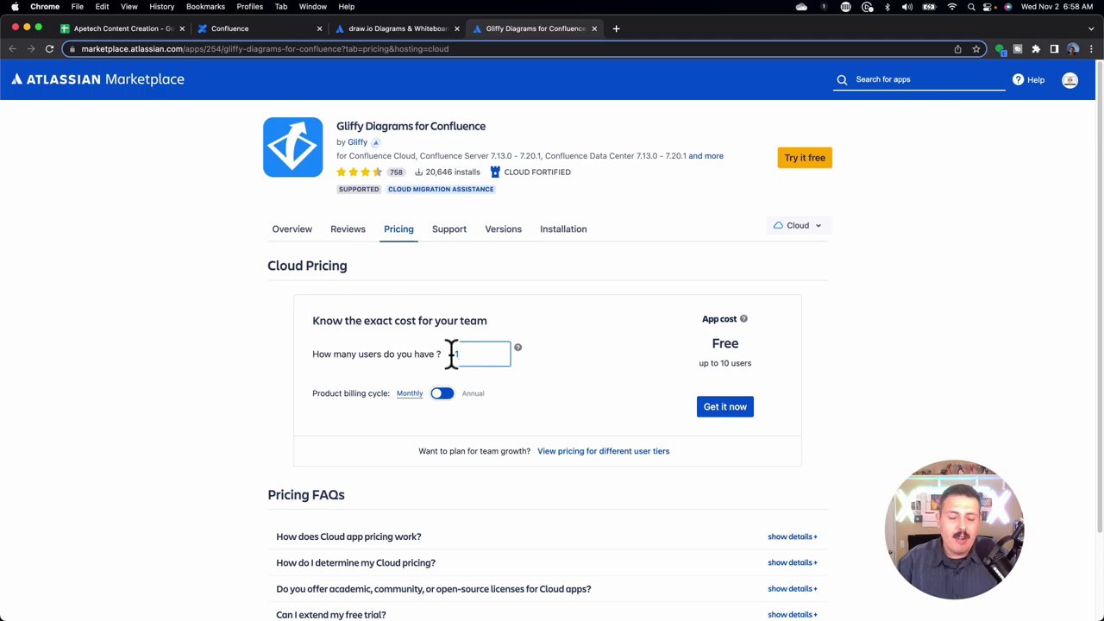
pyautogui.click(385, 31)
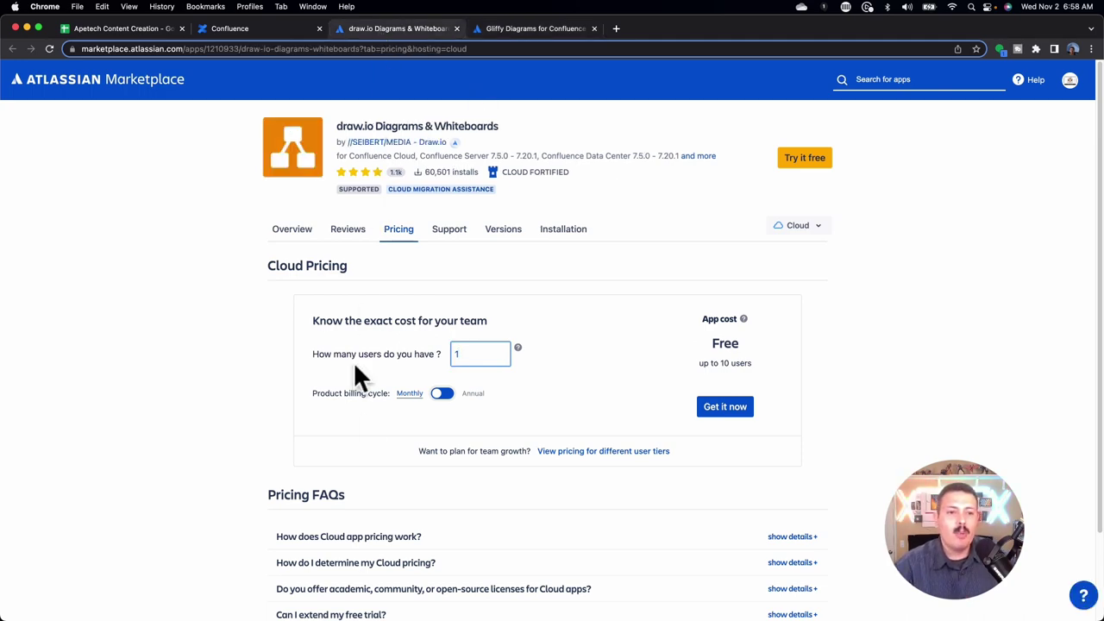
# Start the draw.io Cloud free trial and look through the sites it can install on
pyautogui.click(809, 170)
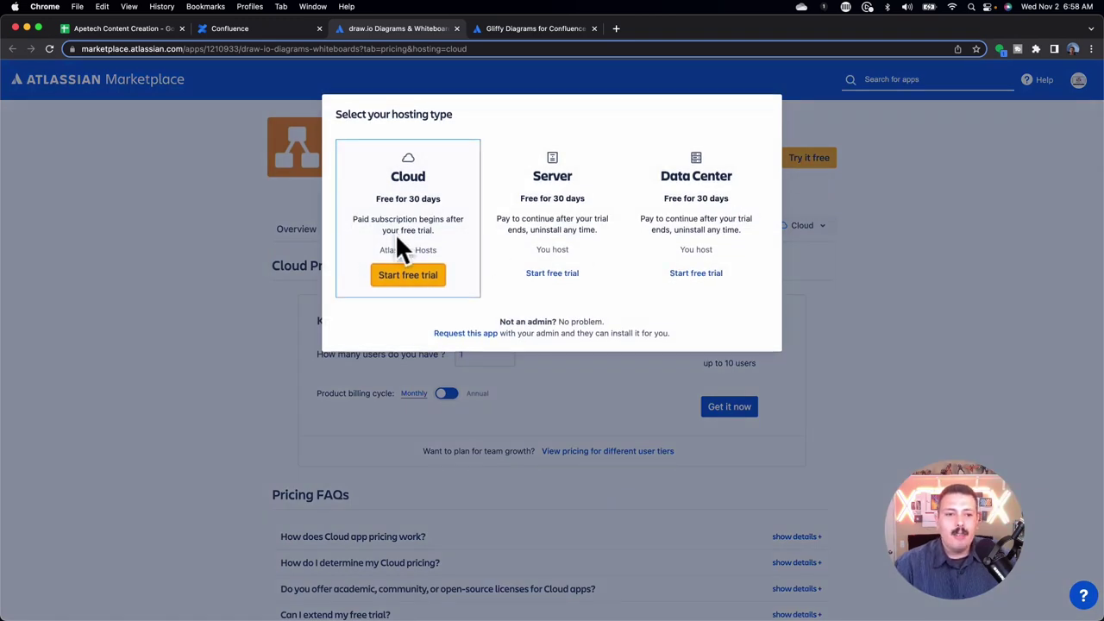
pyautogui.click(407, 275)
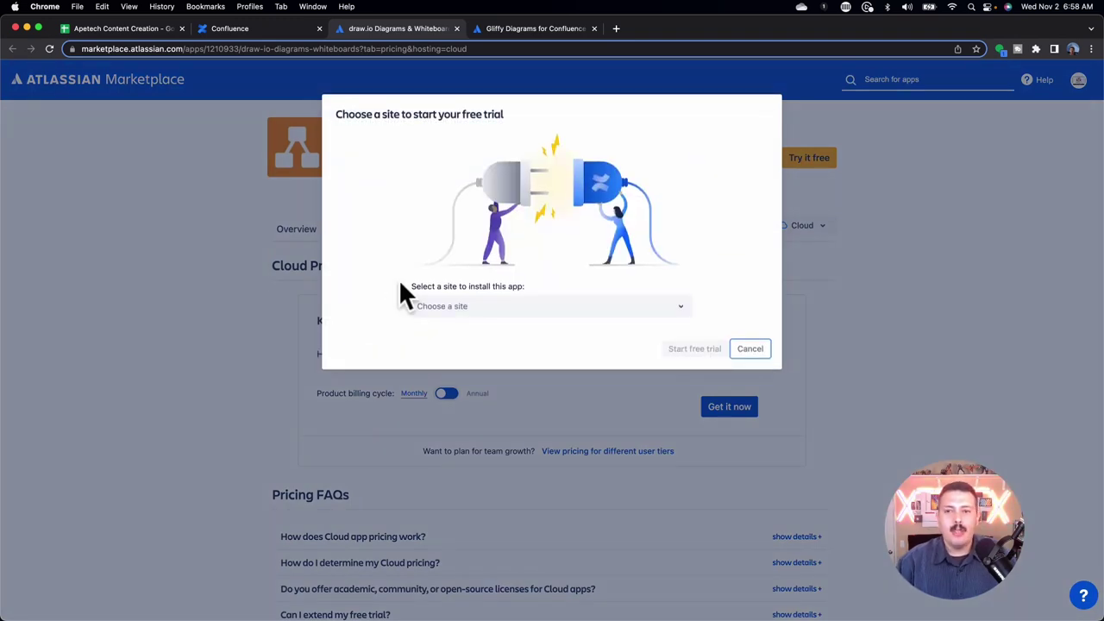
pyautogui.click(462, 307)
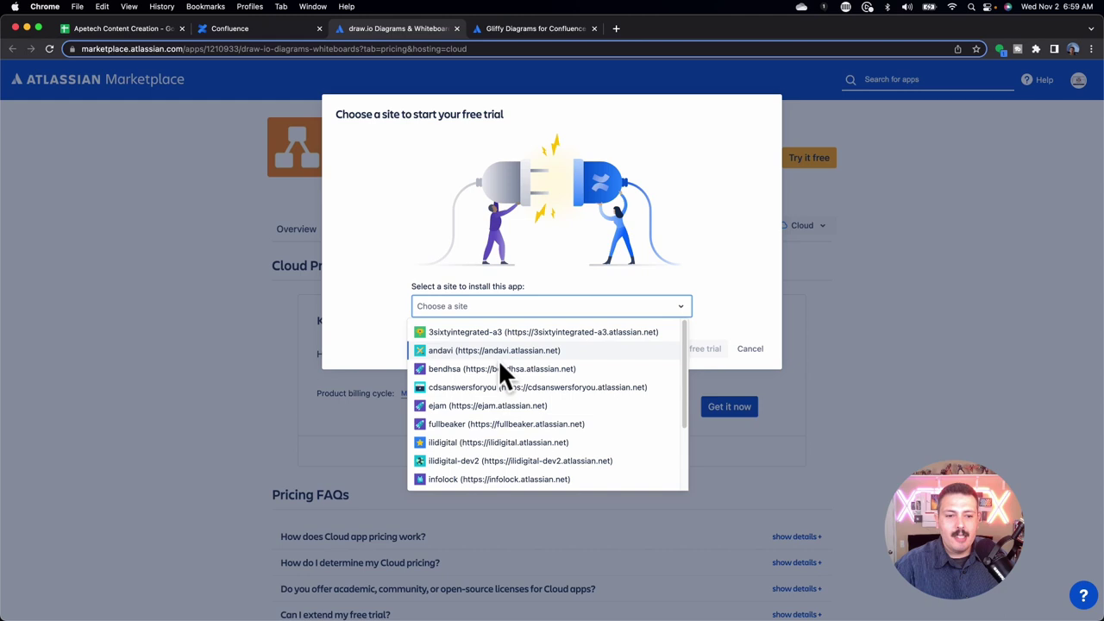
pyautogui.scroll(-3, 599, 441)
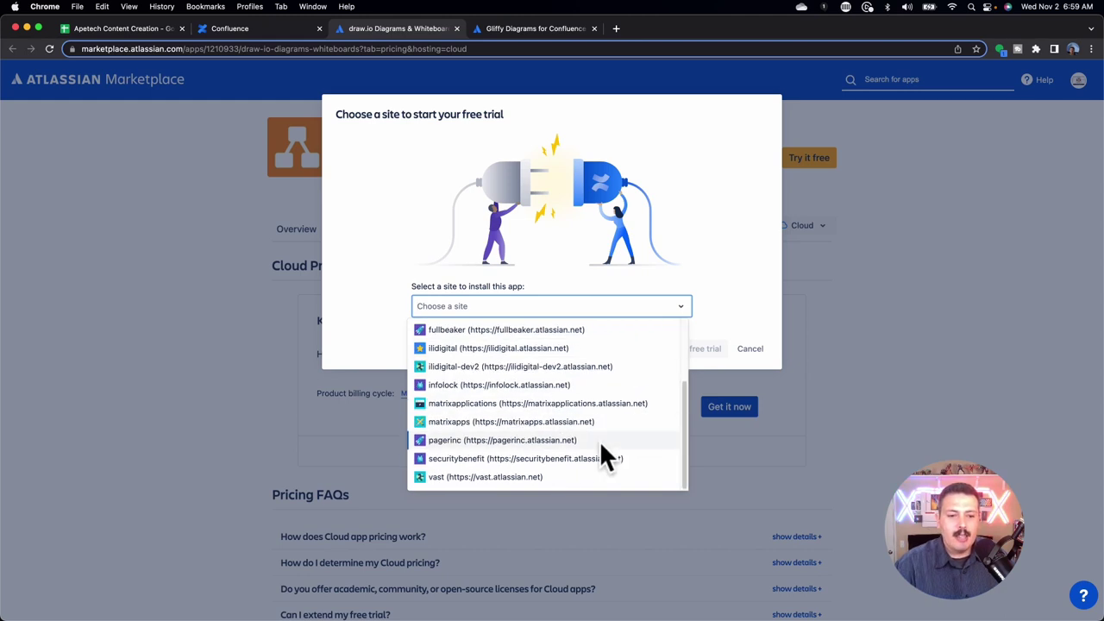
pyautogui.scroll(3, 599, 440)
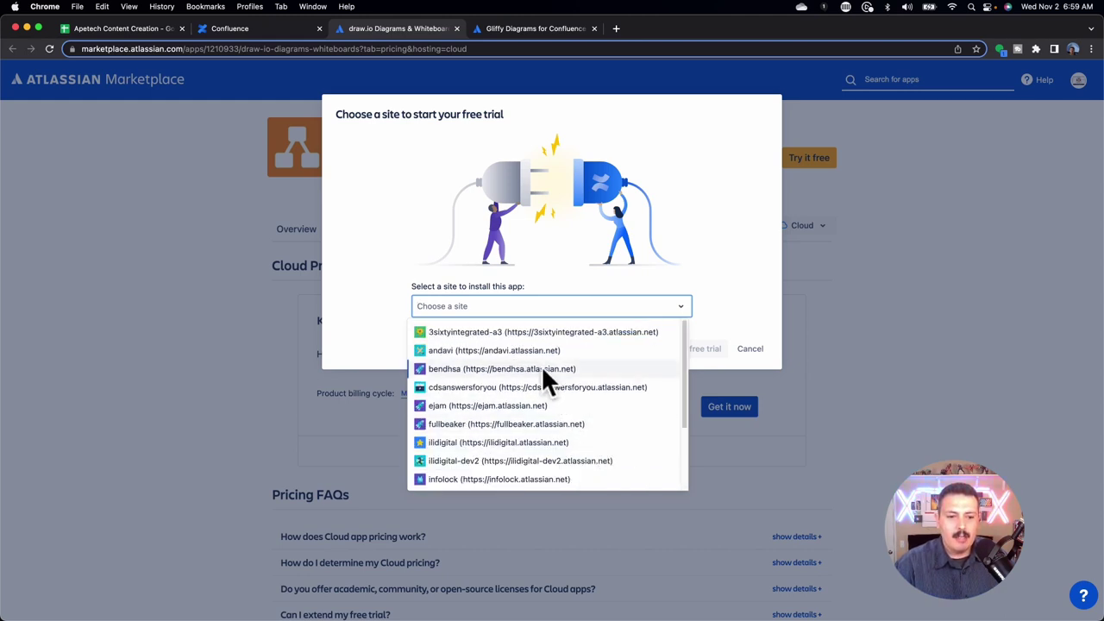
pyautogui.scroll(-3, 476, 416)
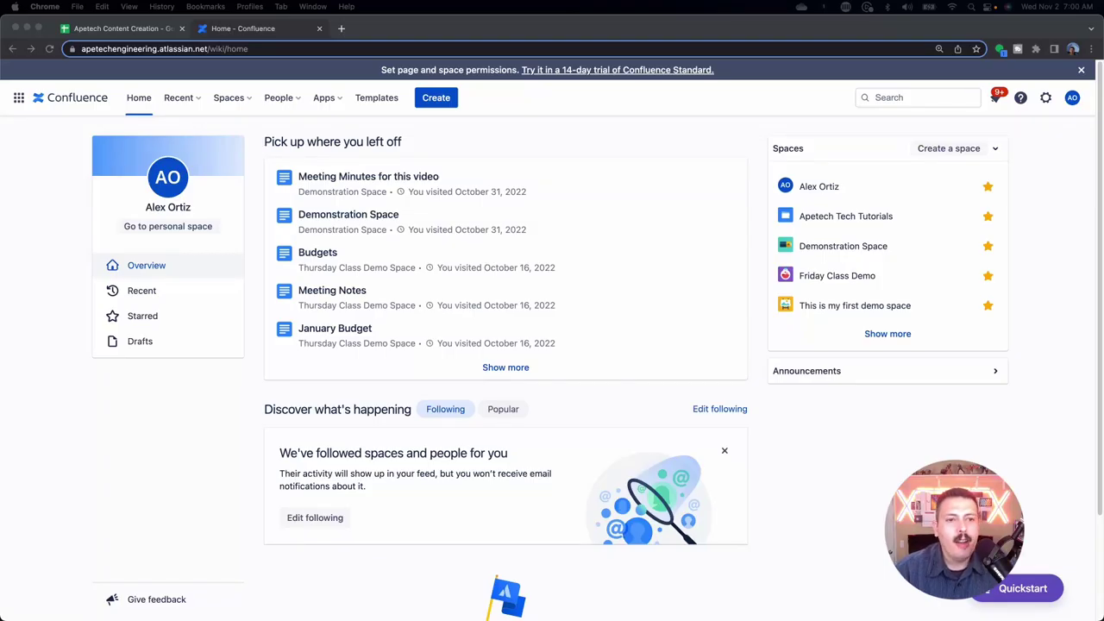
# Start a new page without a template and give it the title 'My First Diagram'
pyautogui.click(435, 98)
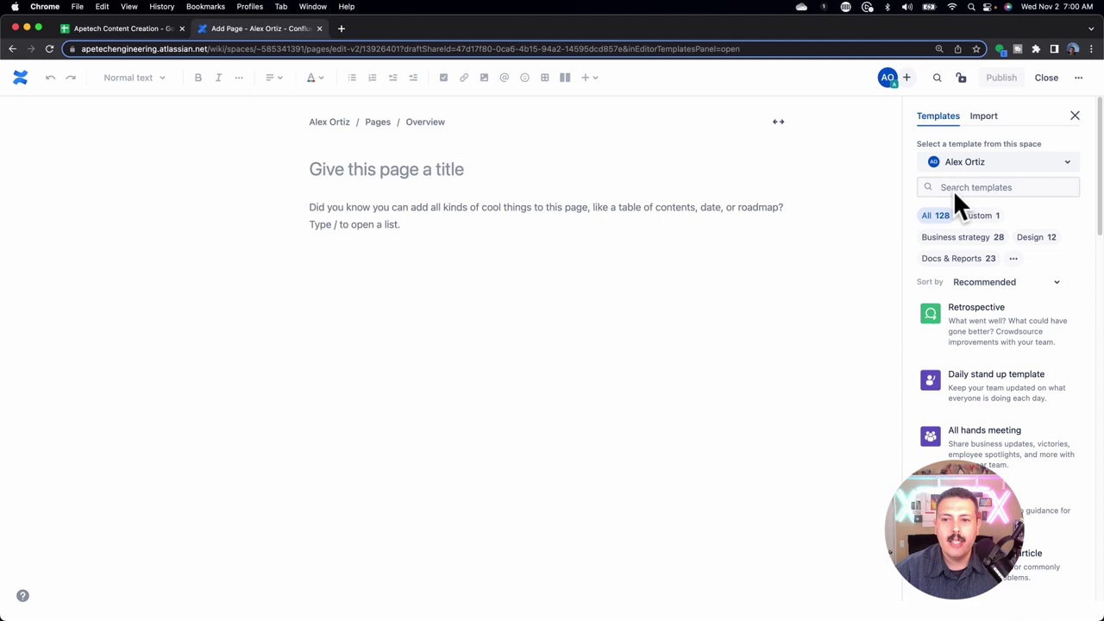
pyautogui.click(1075, 116)
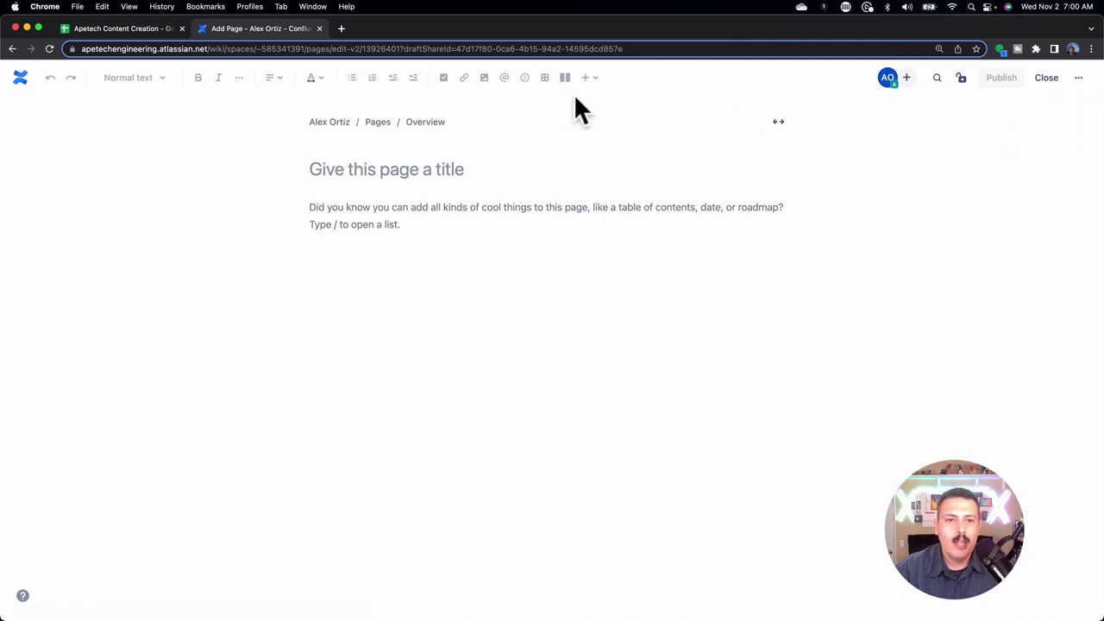
pyautogui.moveTo(428, 164)
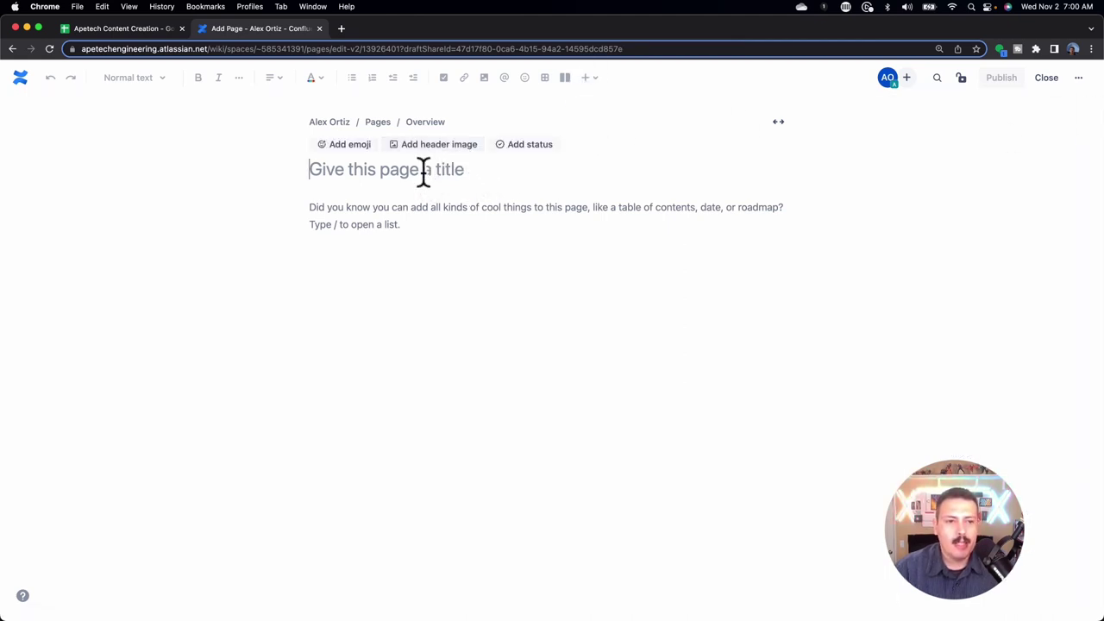
pyautogui.write('My ')
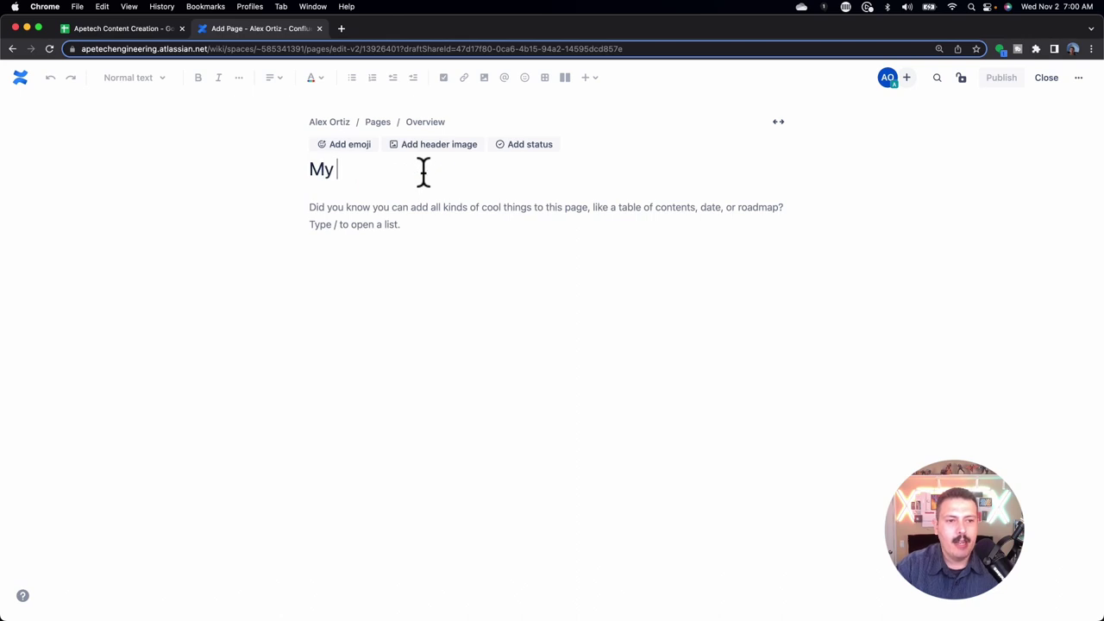
pyautogui.write('First Diagram')
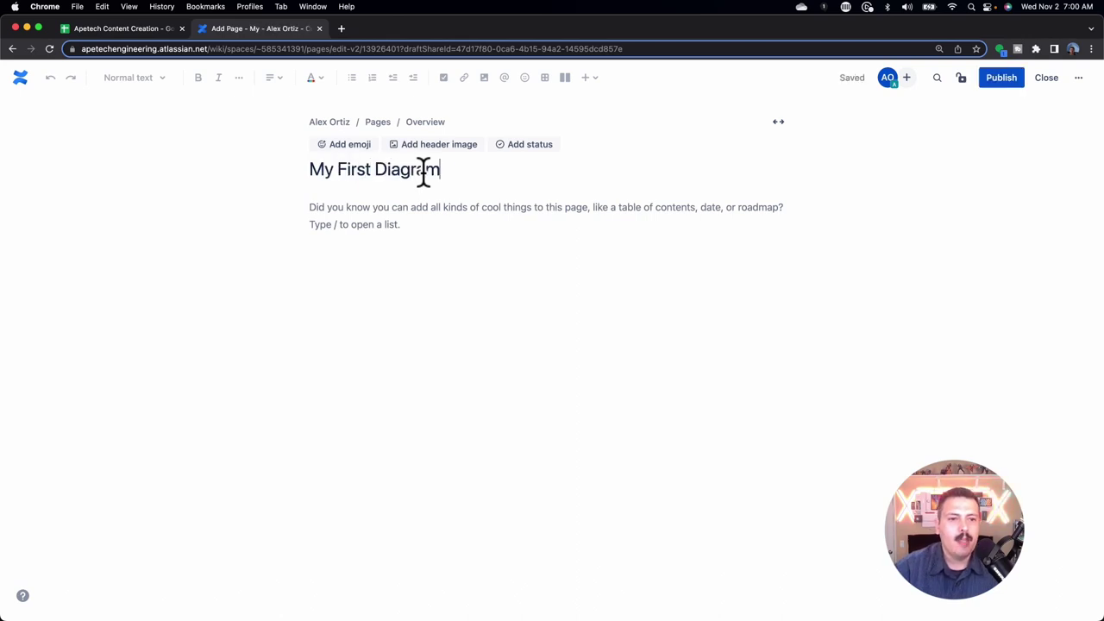
pyautogui.click(436, 247)
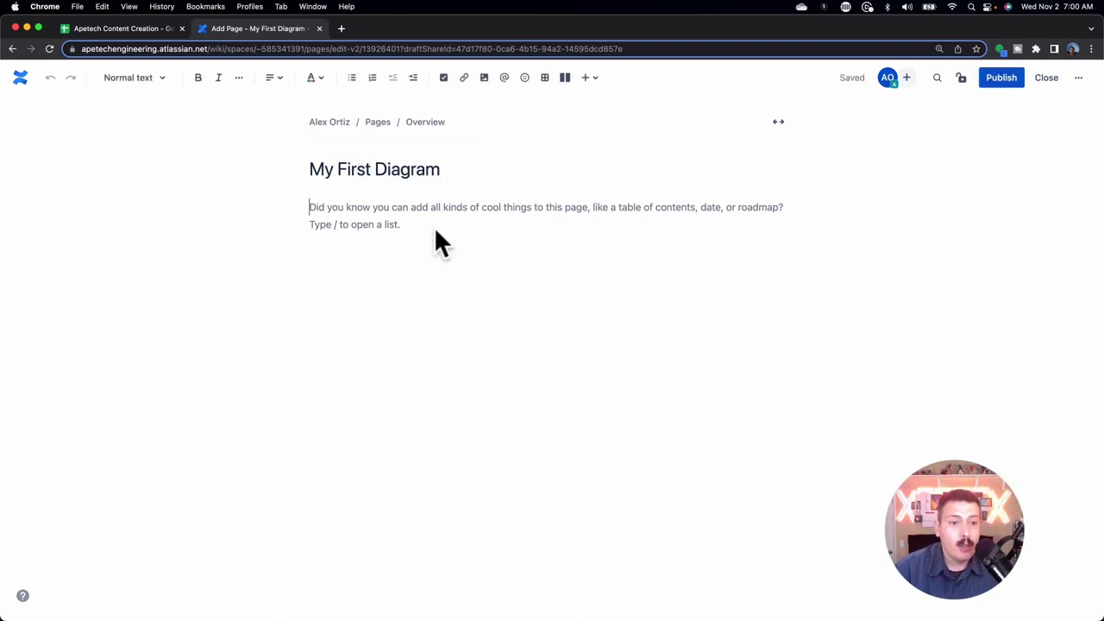
# Insert a draw.io Diagram element from the Visuals & images category of + Insert
pyautogui.click(590, 79)
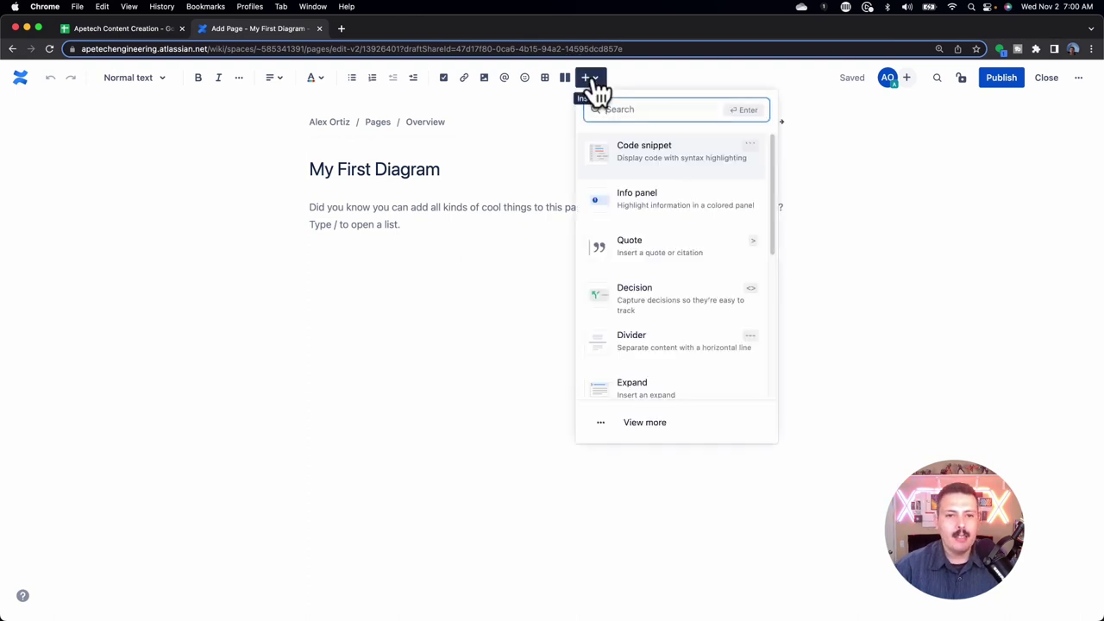
pyautogui.click(649, 425)
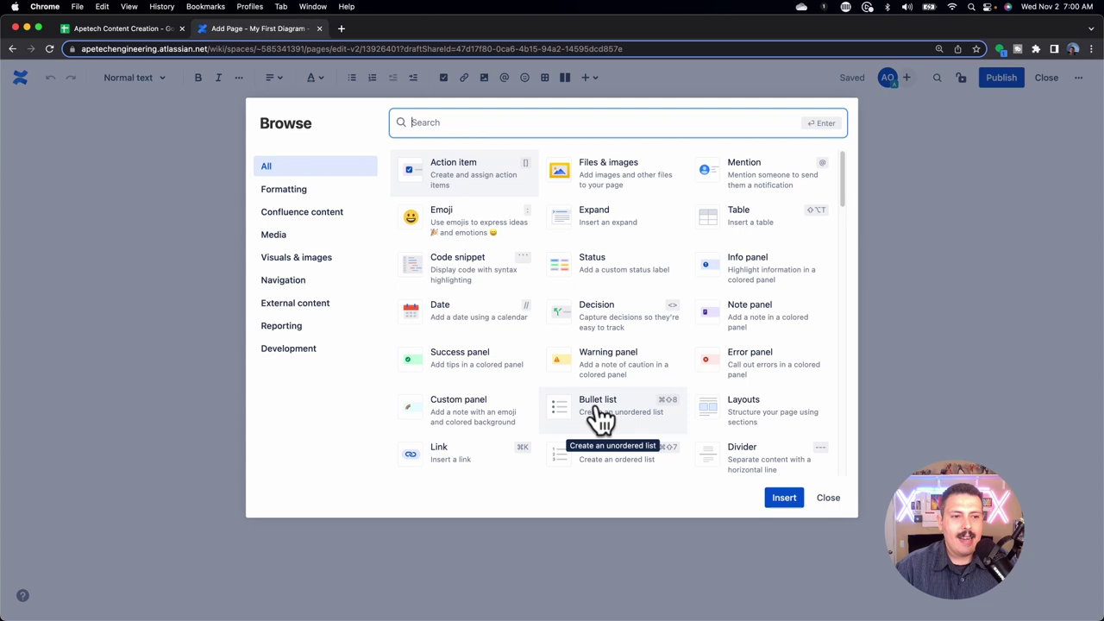
pyautogui.click(303, 266)
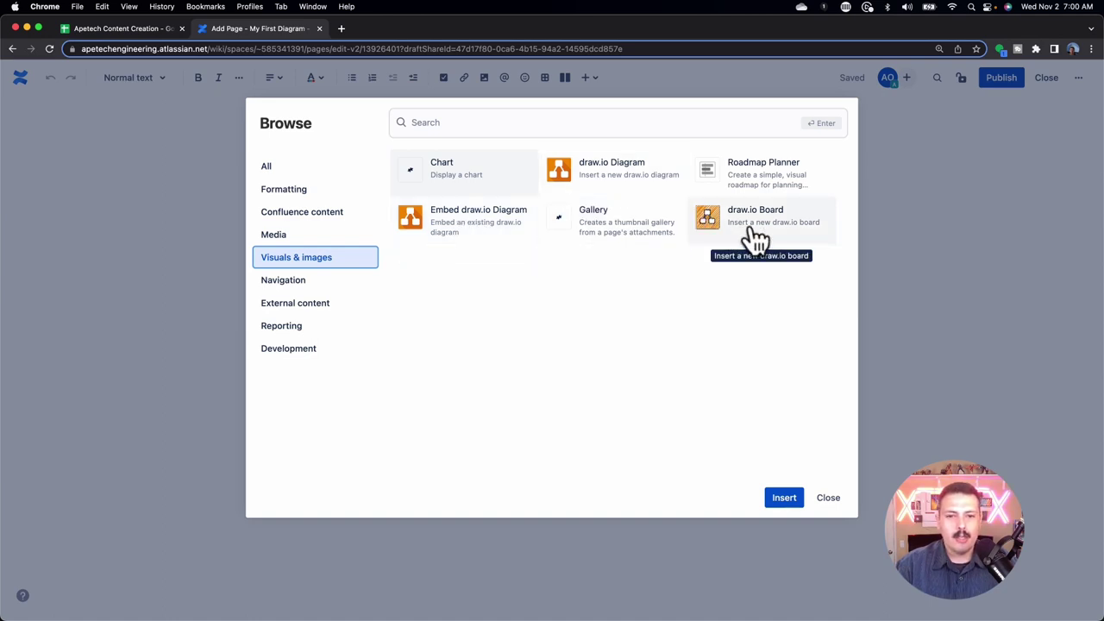
pyautogui.click(608, 179)
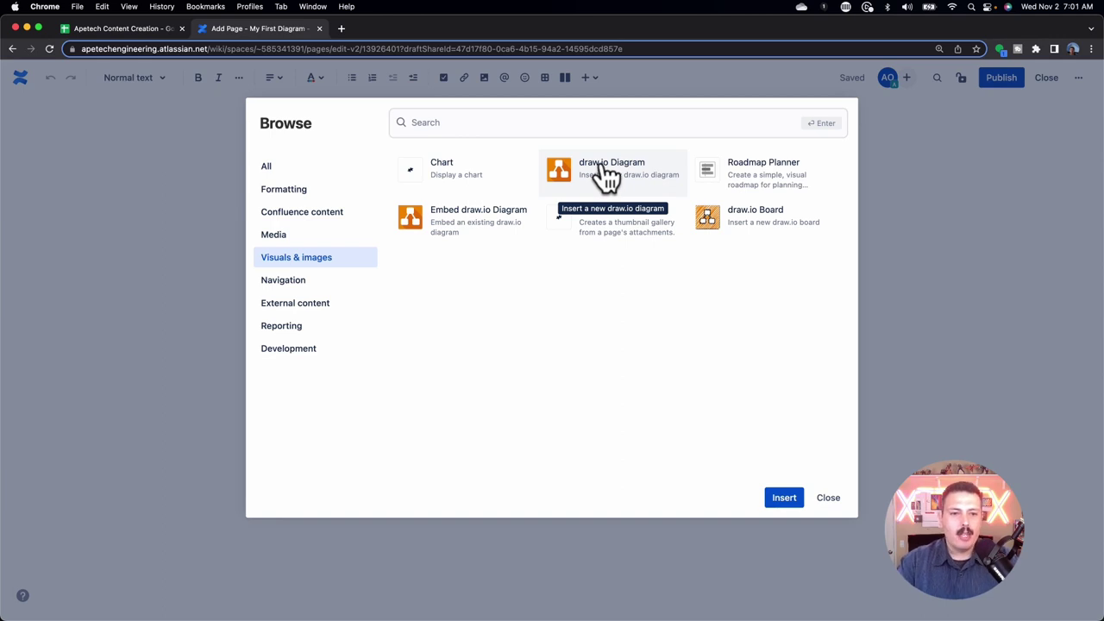
pyautogui.click(781, 497)
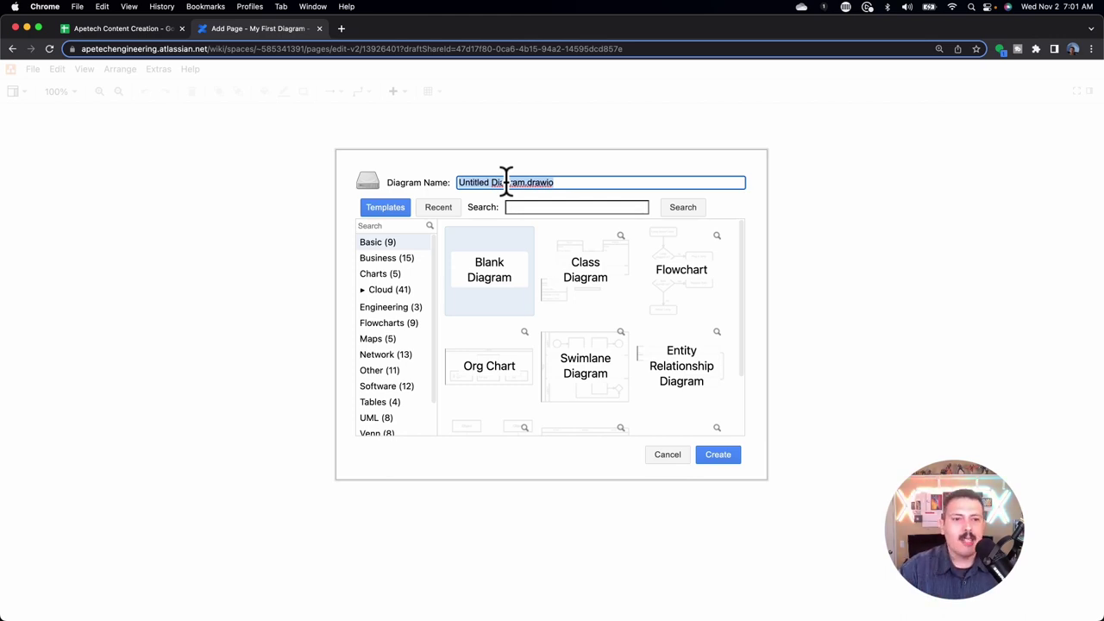
# Name the diagram 'My First Diagram' and create it from the Blank Diagram template
pyautogui.write('My First Diagram')
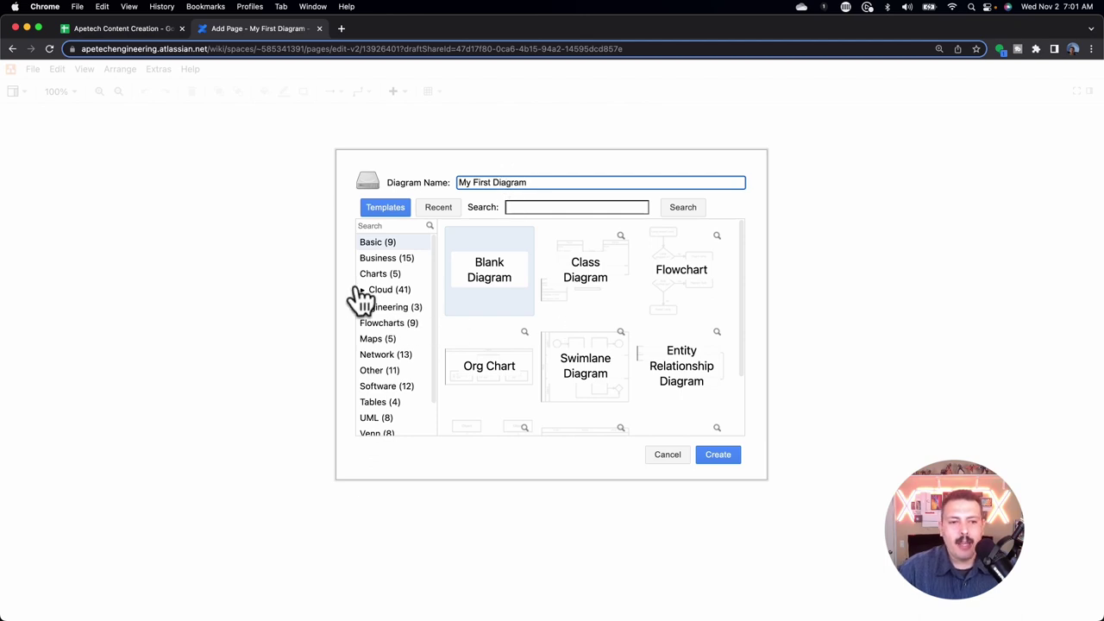
pyautogui.scroll(-1, 384, 304)
pyautogui.scroll(-3, 384, 306)
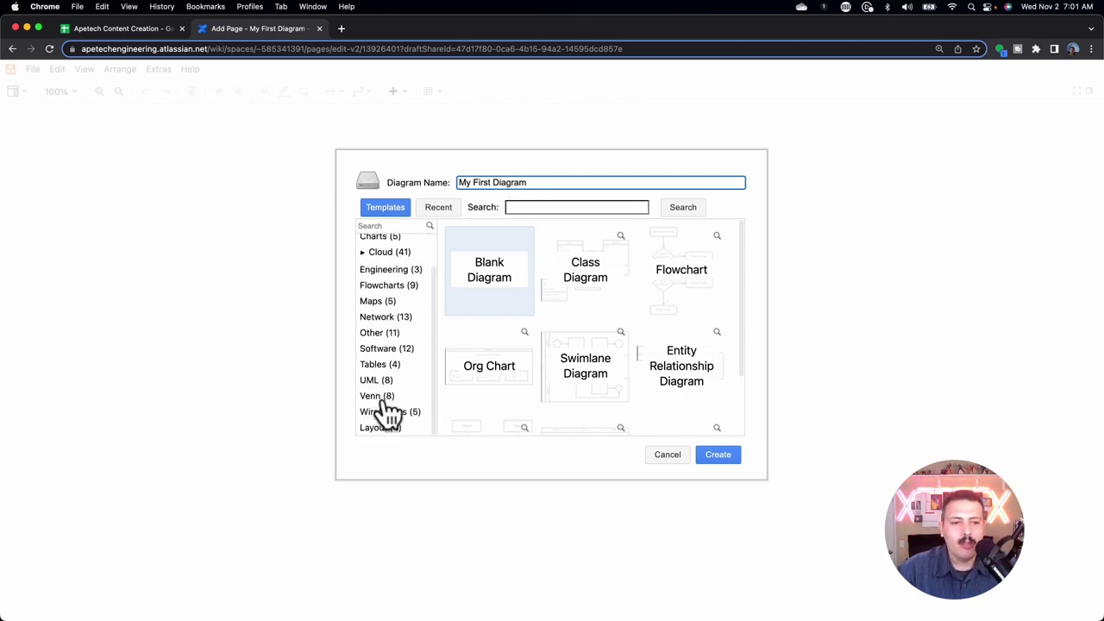
pyautogui.click(714, 454)
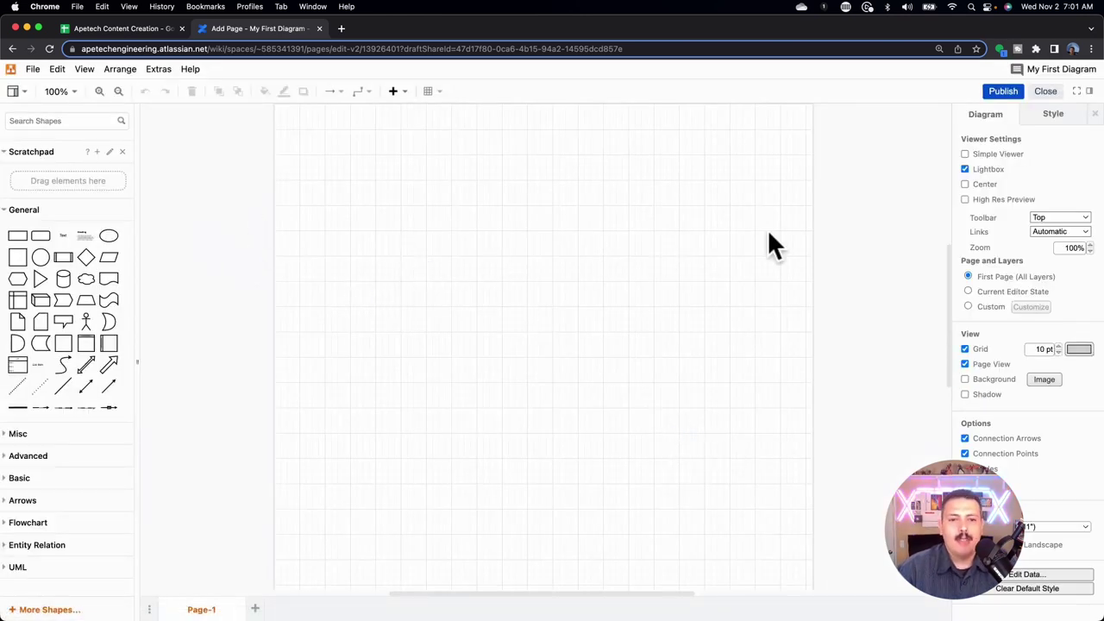
# Place two squares with a diamond between them, connected top to bottom by arrows
pyautogui.moveTo(19, 259); pyautogui.dragTo(556, 232)
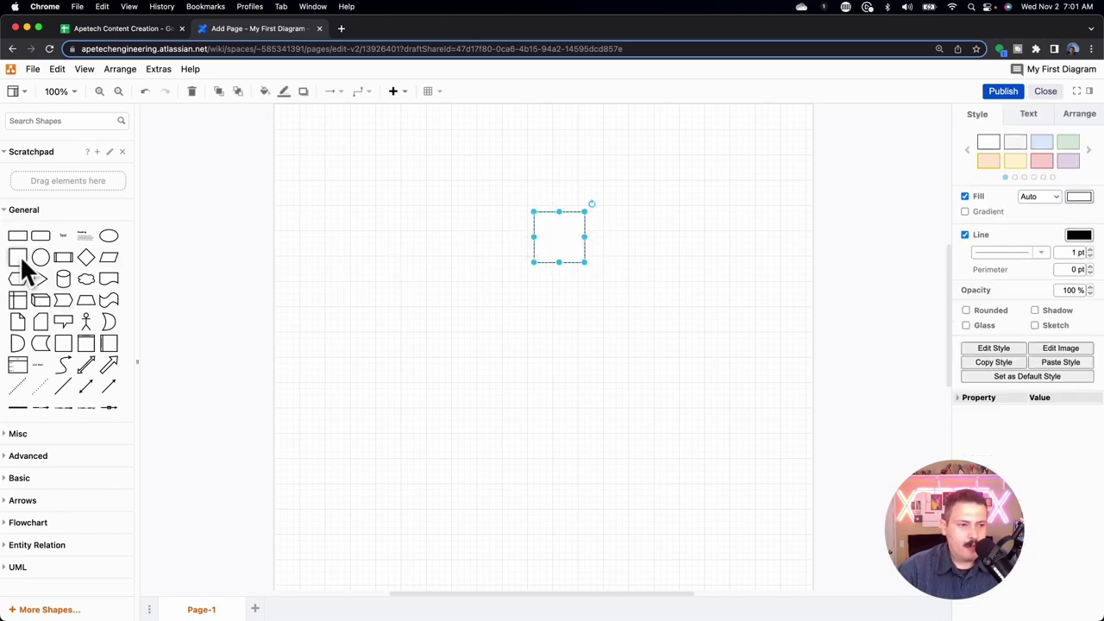
pyautogui.moveTo(20, 255); pyautogui.dragTo(543, 382)
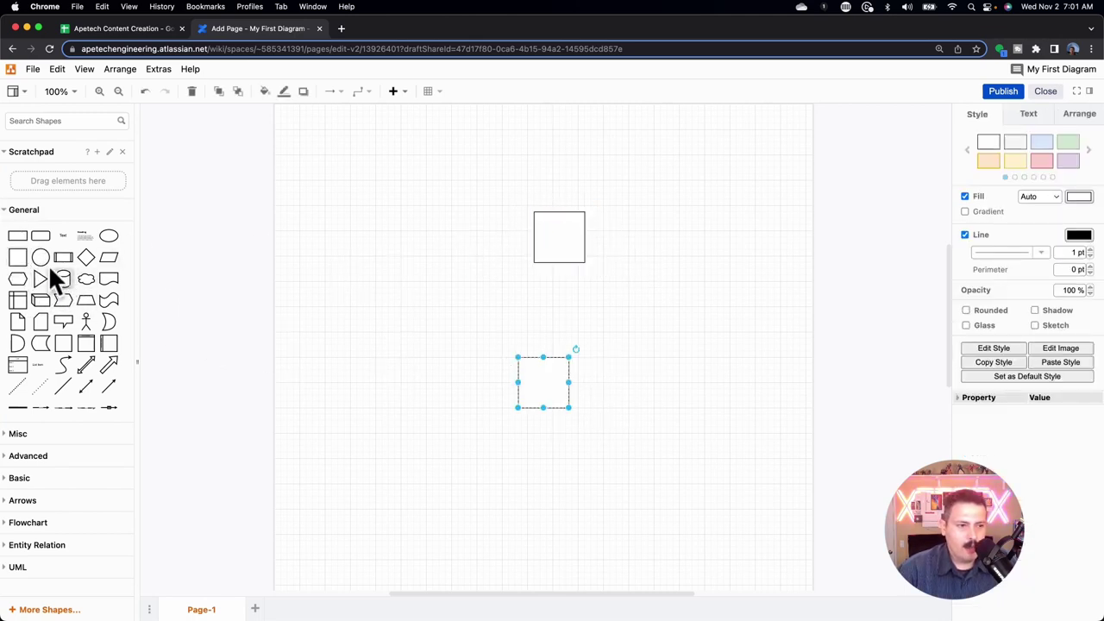
pyautogui.moveTo(85, 259); pyautogui.dragTo(539, 298)
pyautogui.moveTo(549, 371); pyautogui.dragTo(555, 411)
pyautogui.moveTo(558, 262); pyautogui.dragTo(558, 302)
pyautogui.moveTo(560, 340); pyautogui.dragTo(559, 382)
# Label the top square 'Thing 1', the diamond 'Works?' and the bottom square 'Thing 2'
pyautogui.click(646, 386)
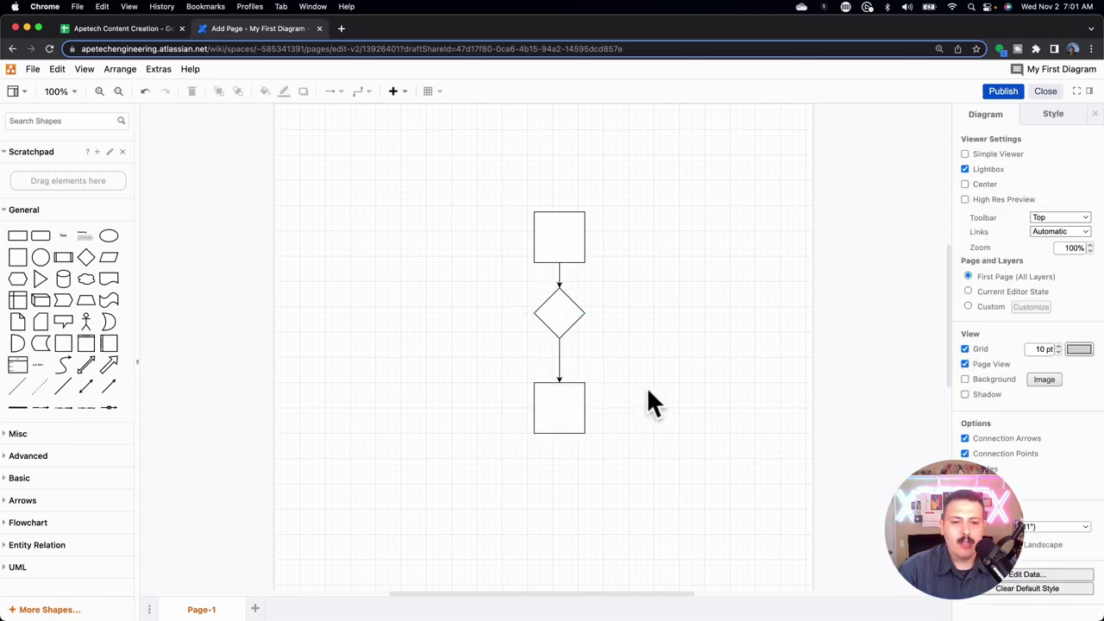
pyautogui.click(559, 239)
pyautogui.doubleClick(559, 238)
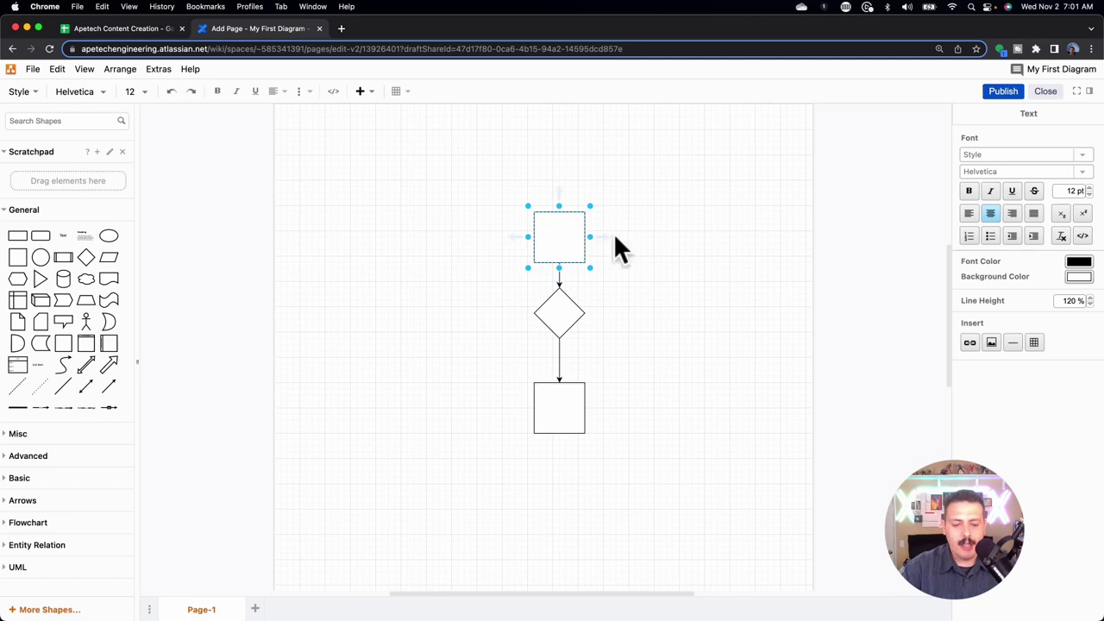
pyautogui.write('Thing 1')
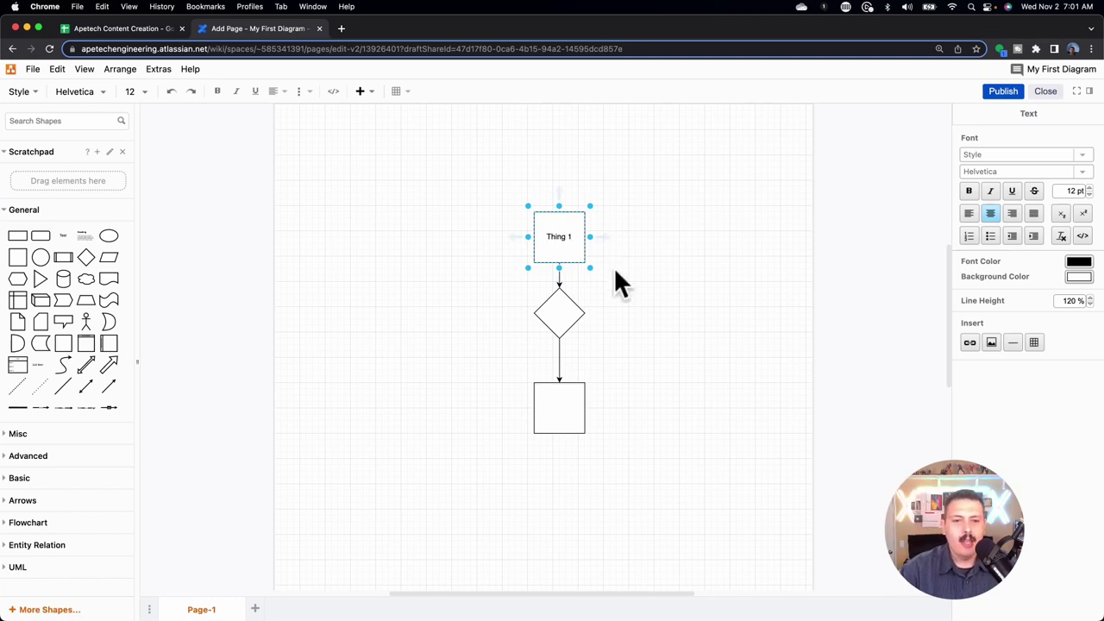
pyautogui.click(555, 416)
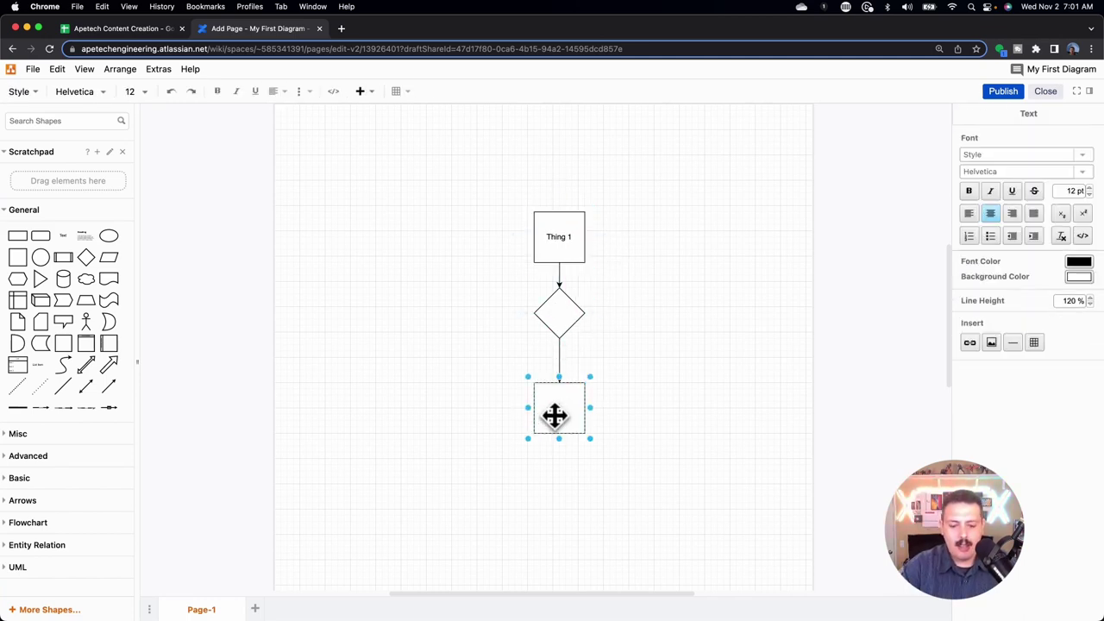
pyautogui.click(558, 319)
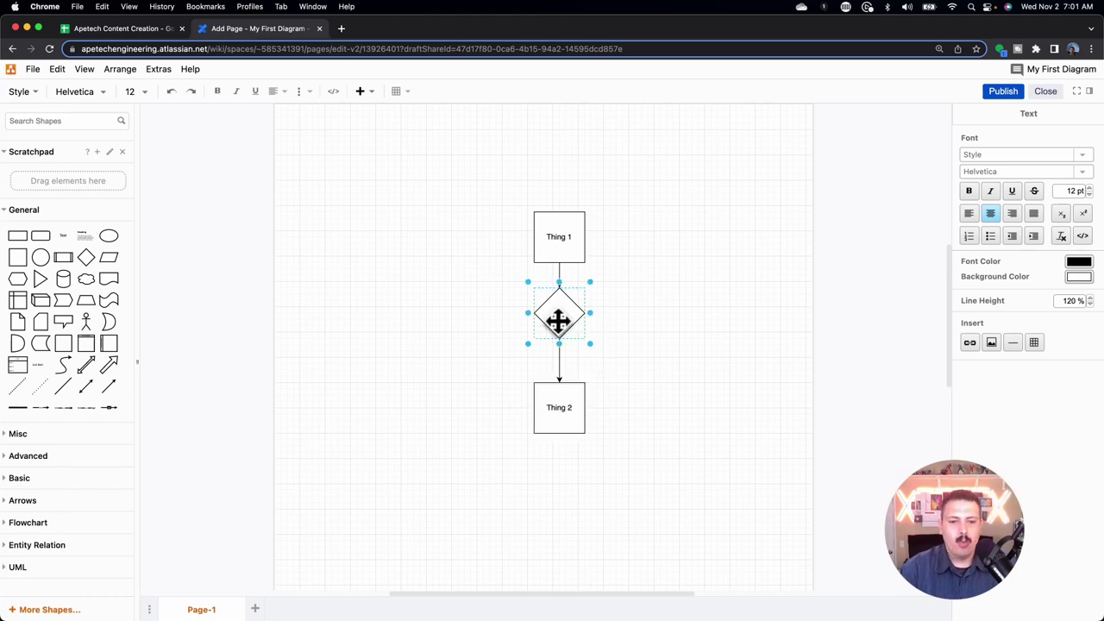
pyautogui.click(690, 317)
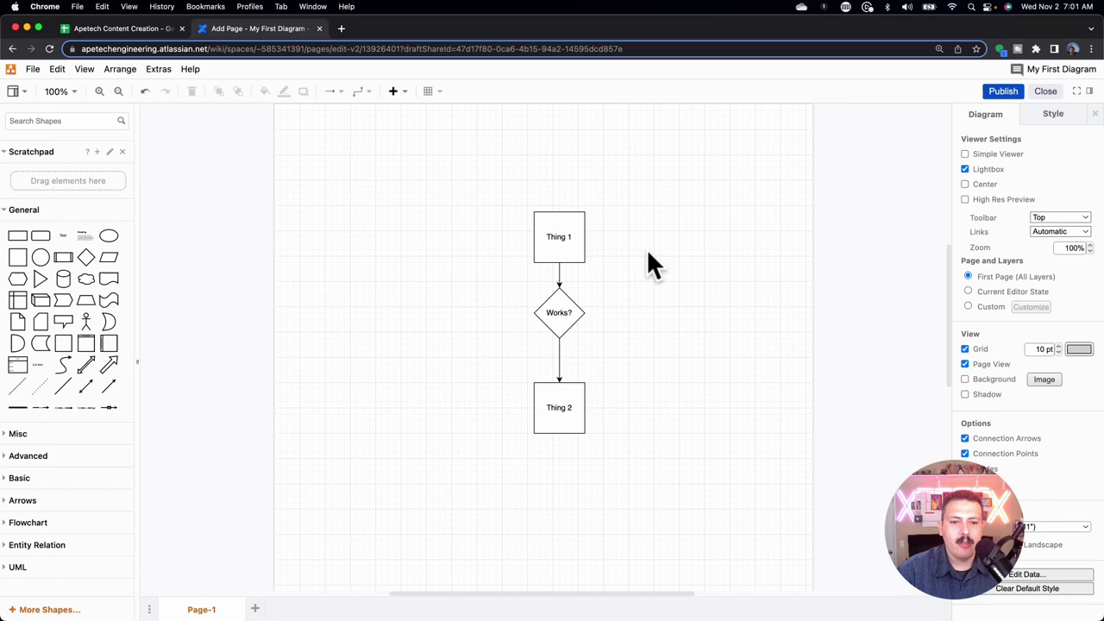
# Save the draw.io diagram into the page, publish the page, and return to the browser
pyautogui.click(1005, 91)
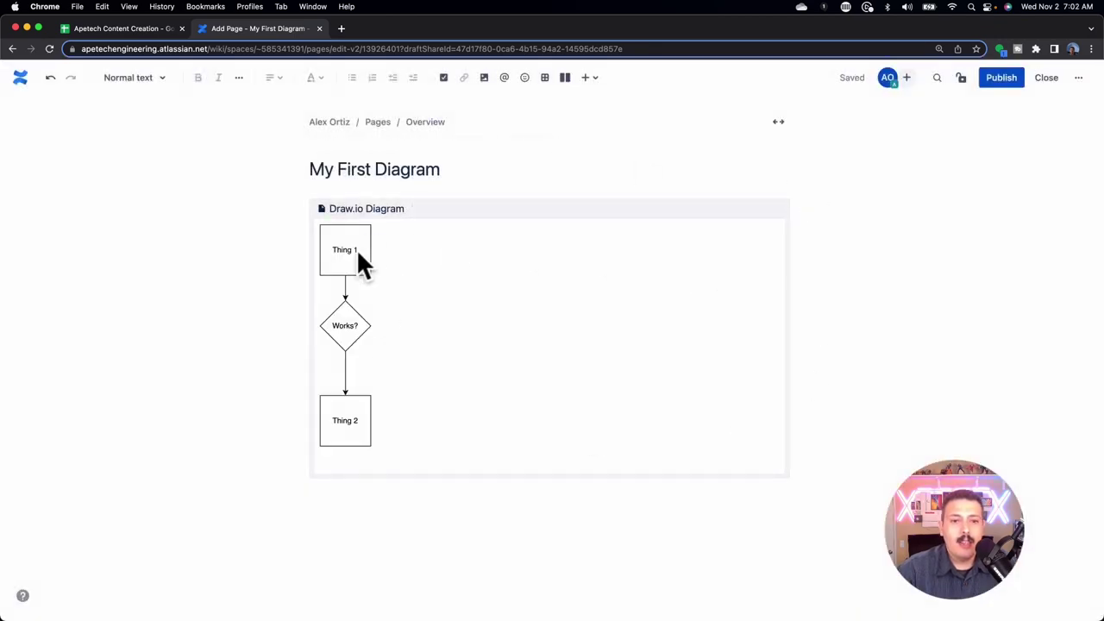
pyautogui.click(993, 85)
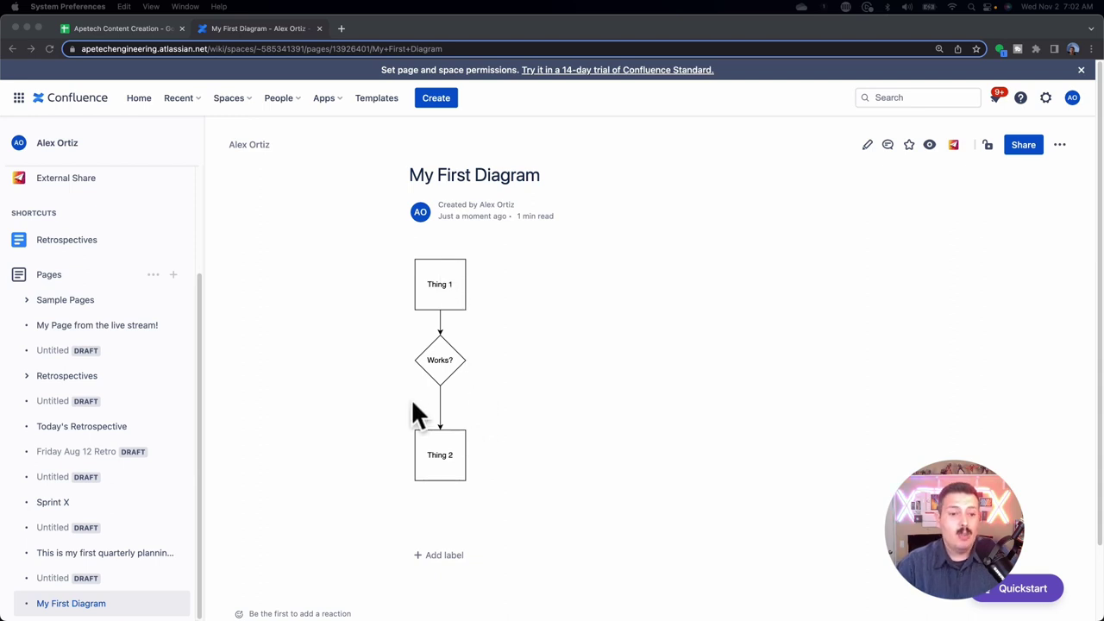
pyautogui.click(433, 362)
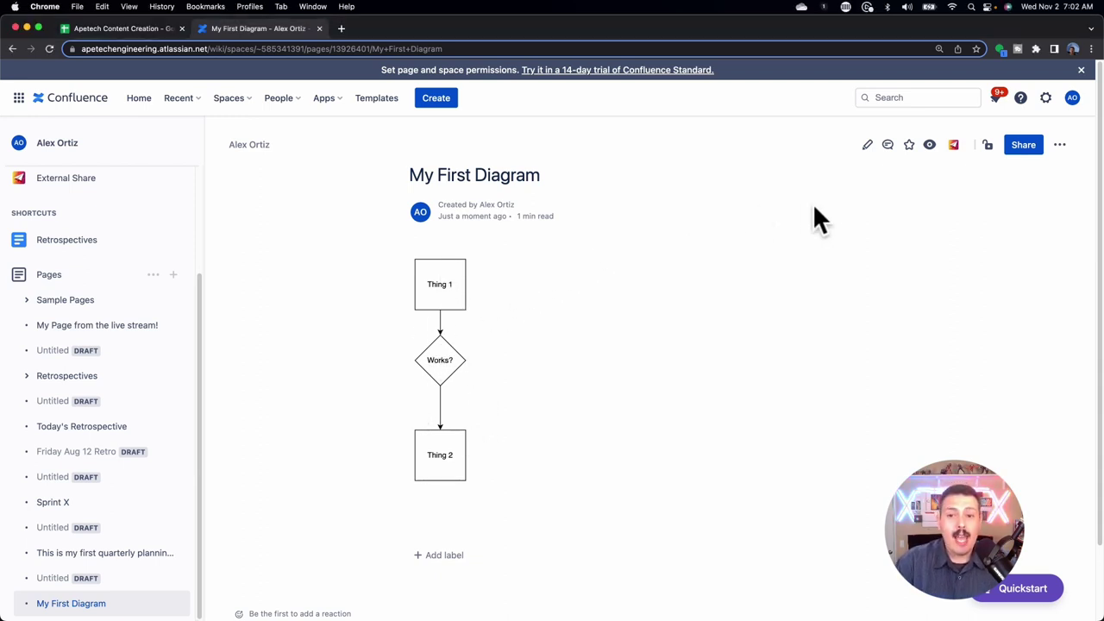
# Reopen the page for editing and open the embedded diagram in draw.io
pyautogui.click(867, 145)
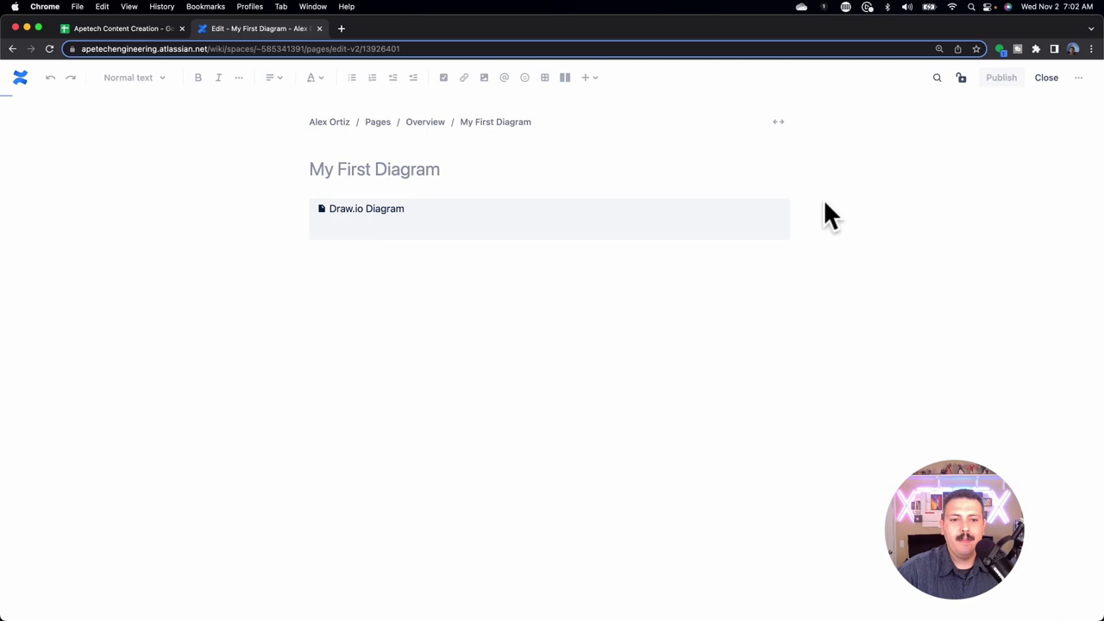
pyautogui.click(481, 255)
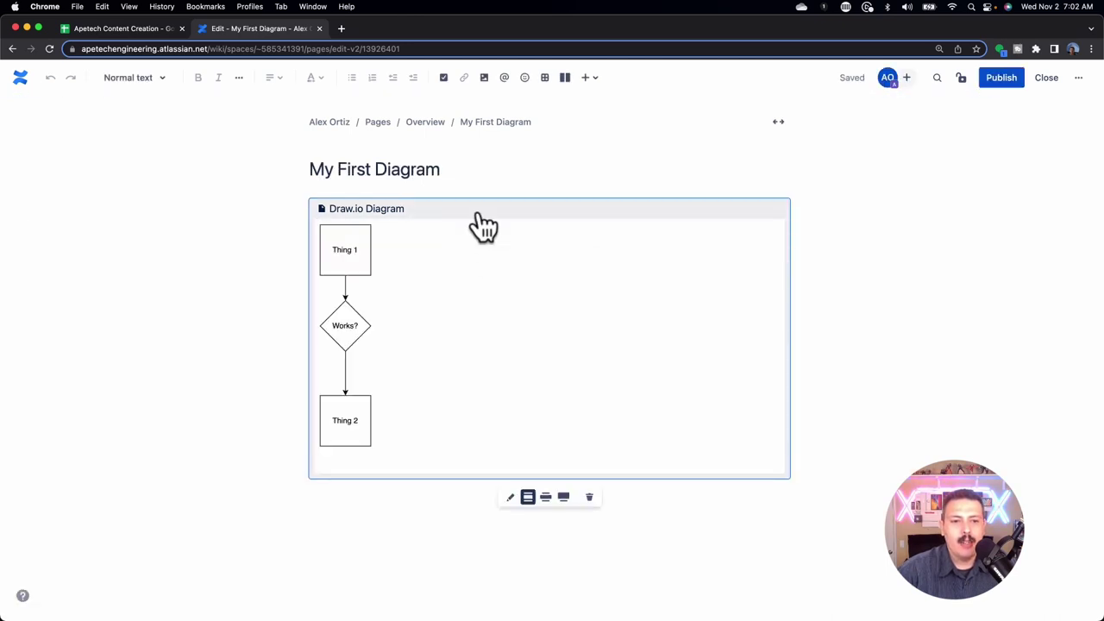
pyautogui.click(509, 498)
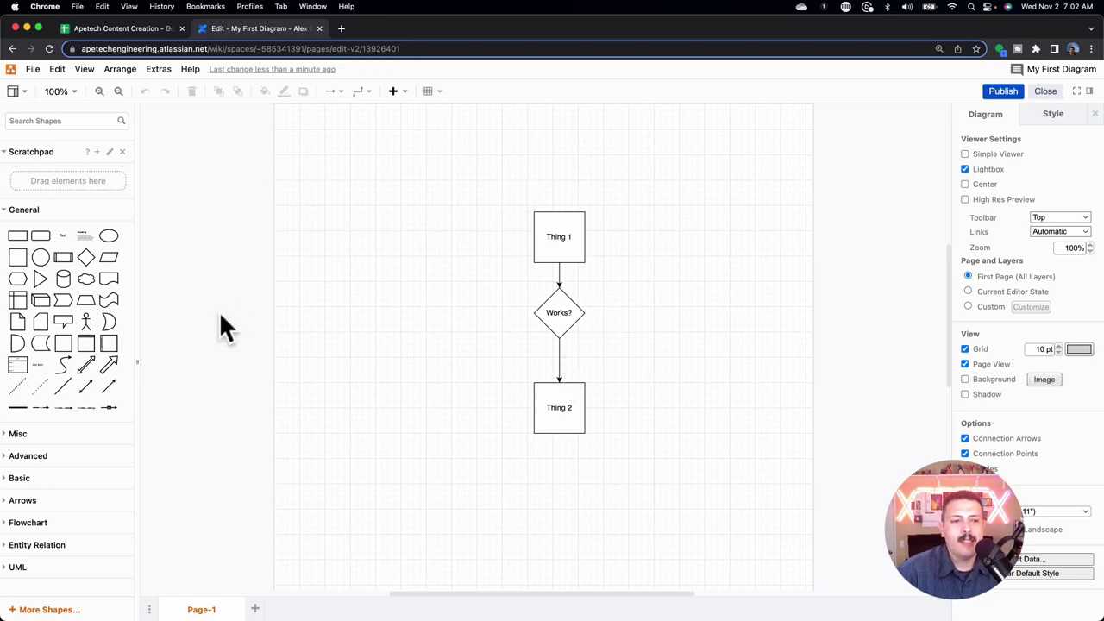
# Place a new square right of the widened Works? diamond and connect them with an arrow
pyautogui.moveTo(16, 263); pyautogui.dragTo(645, 293)
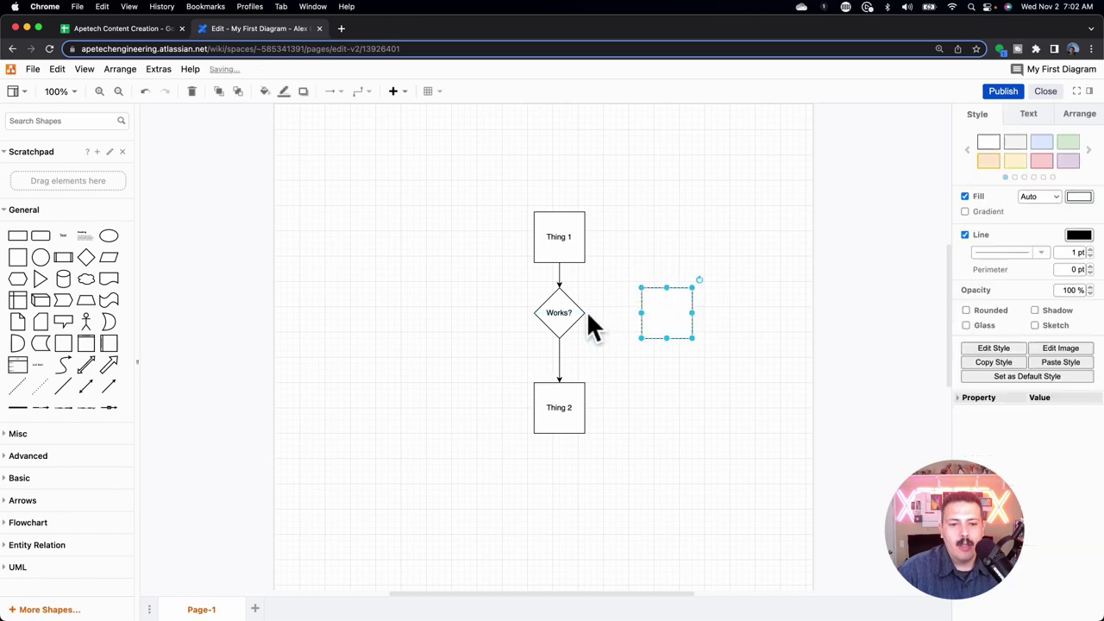
pyautogui.click(587, 310)
pyautogui.moveTo(586, 312)
pyautogui.mouseDown()
pyautogui.moveTo(650, 313)
pyautogui.moveTo(572, 308)
pyautogui.moveTo(591, 311)
pyautogui.mouseUp()
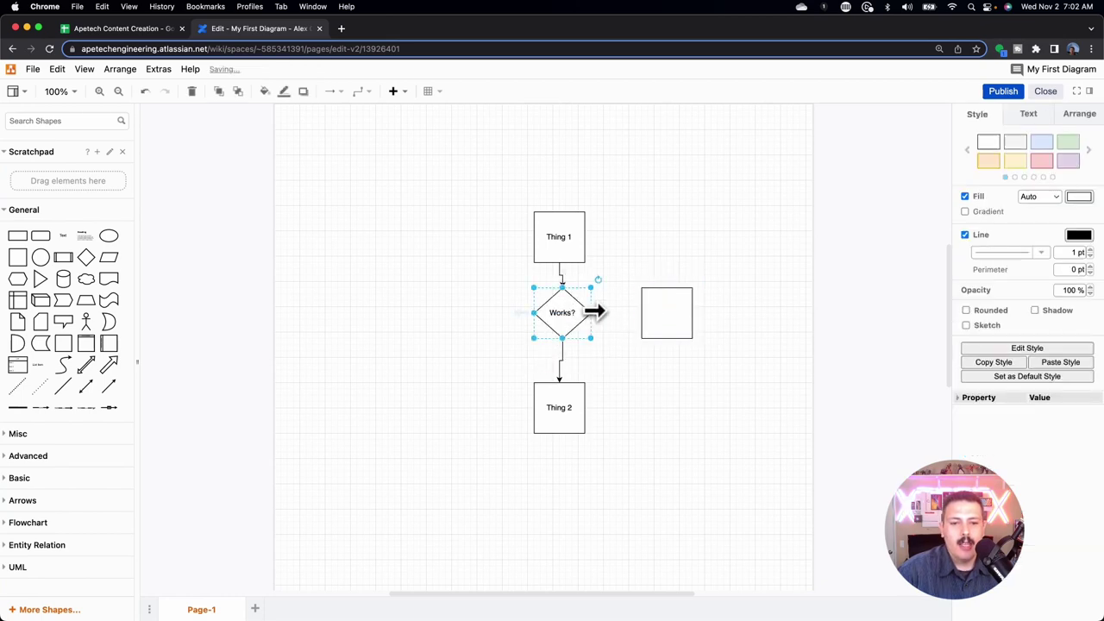
pyautogui.click(610, 344)
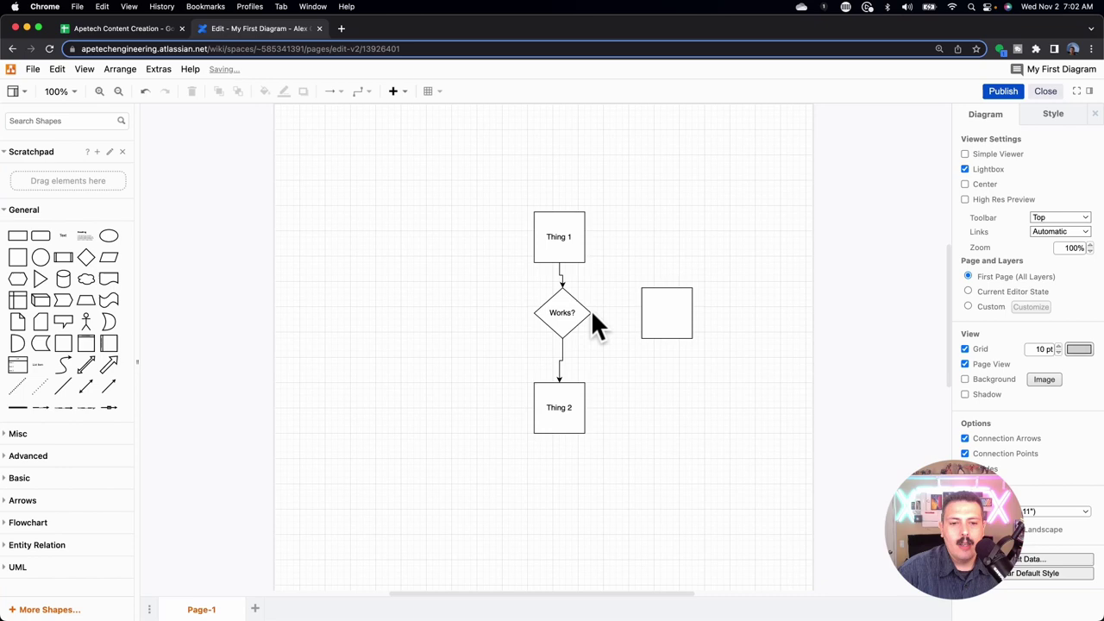
pyautogui.moveTo(591, 312); pyautogui.dragTo(638, 312)
pyautogui.click(608, 331)
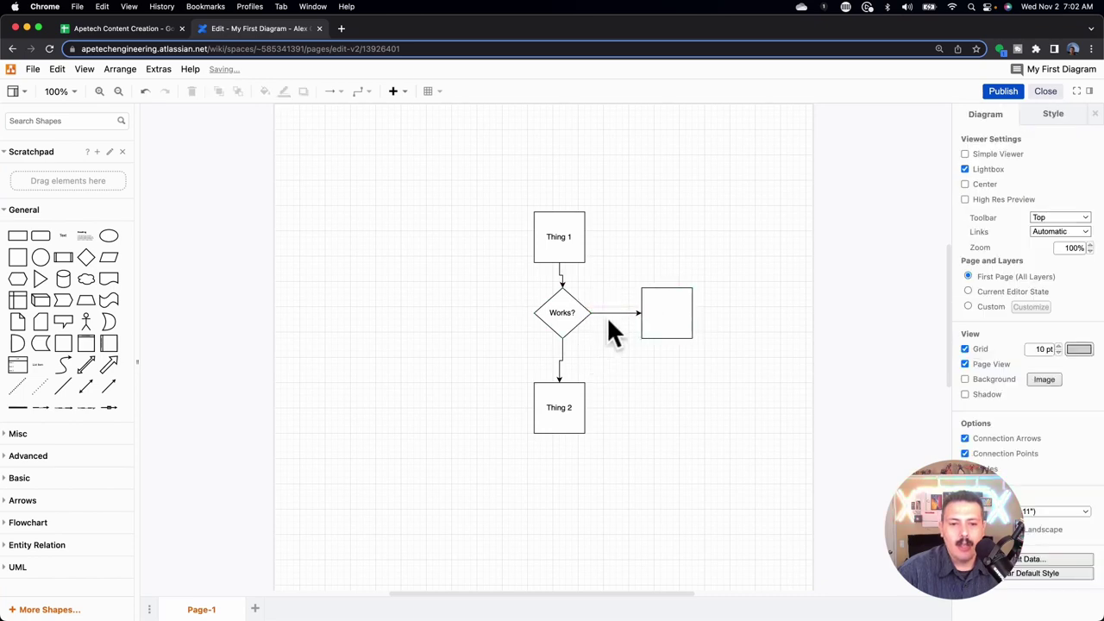
# Label the new arrow Yes, the downward arrow No, and name the square 'Thing 3'
pyautogui.doubleClick(609, 313)
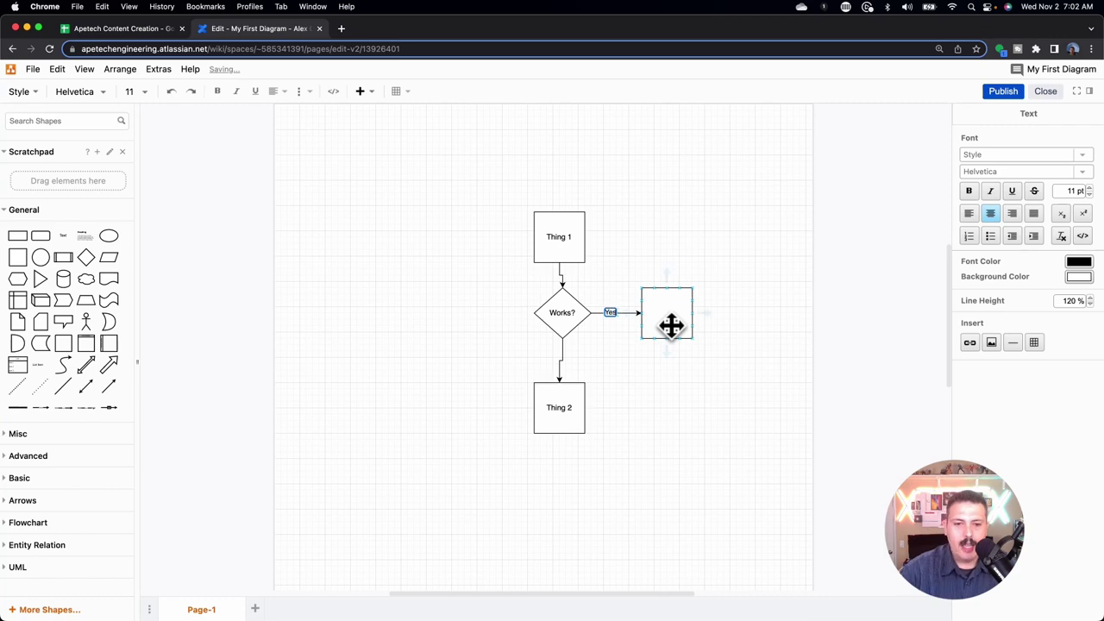
pyautogui.doubleClick(567, 361)
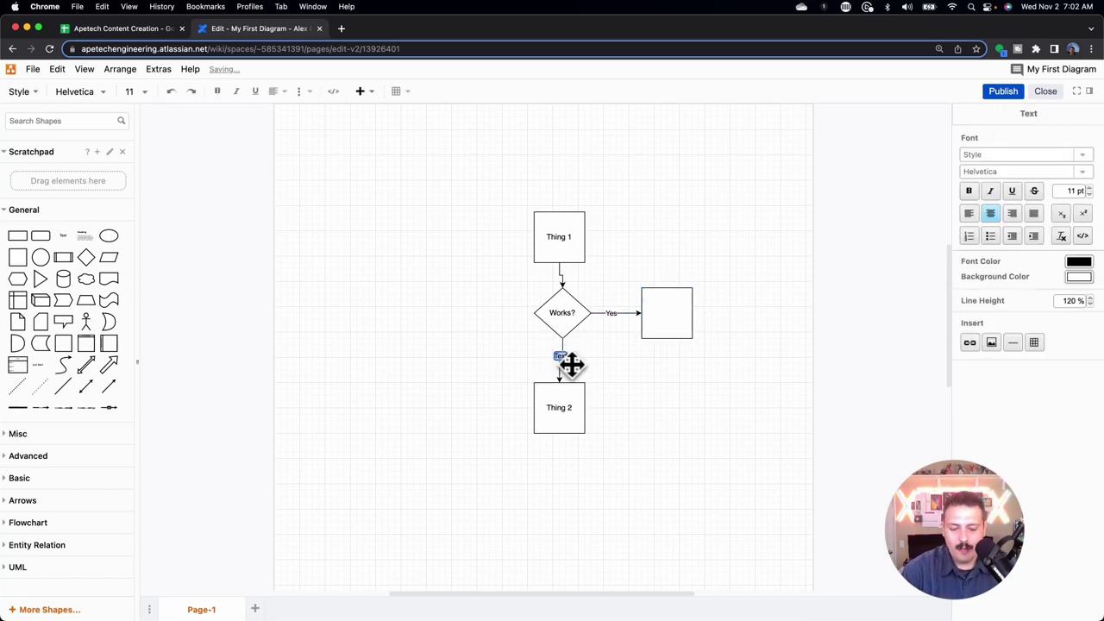
pyautogui.doubleClick(670, 316)
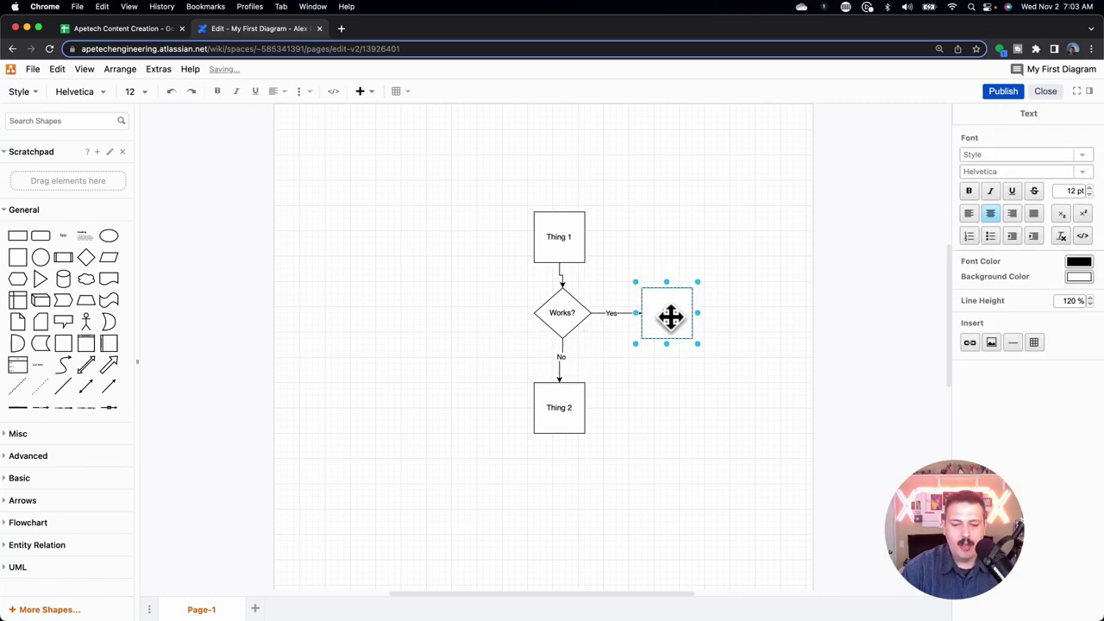
pyautogui.write('Thing 3')
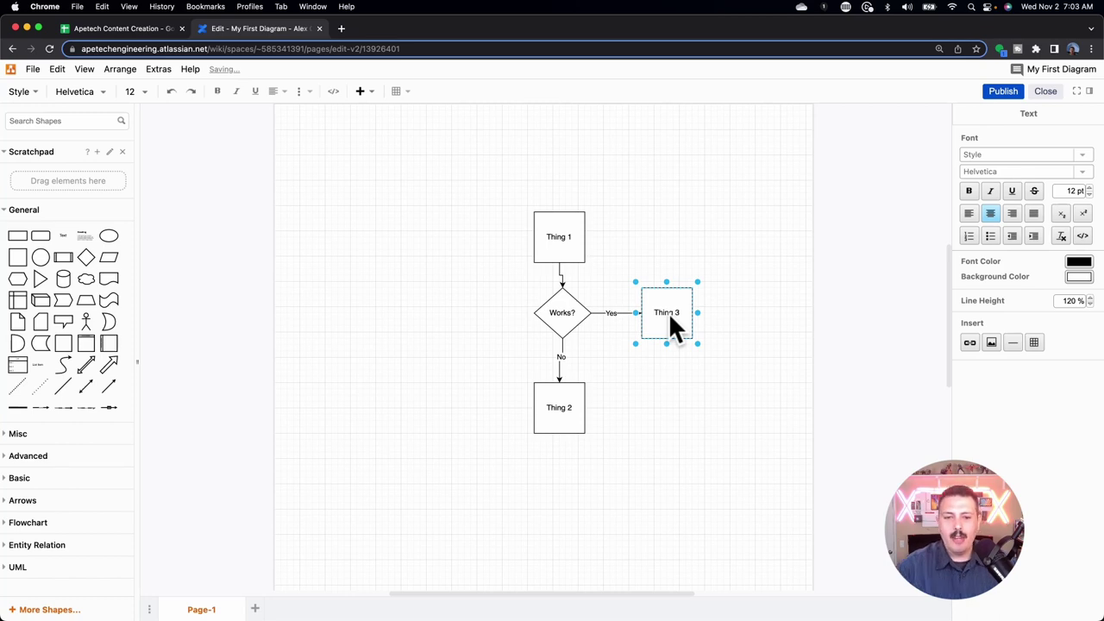
pyautogui.click(702, 419)
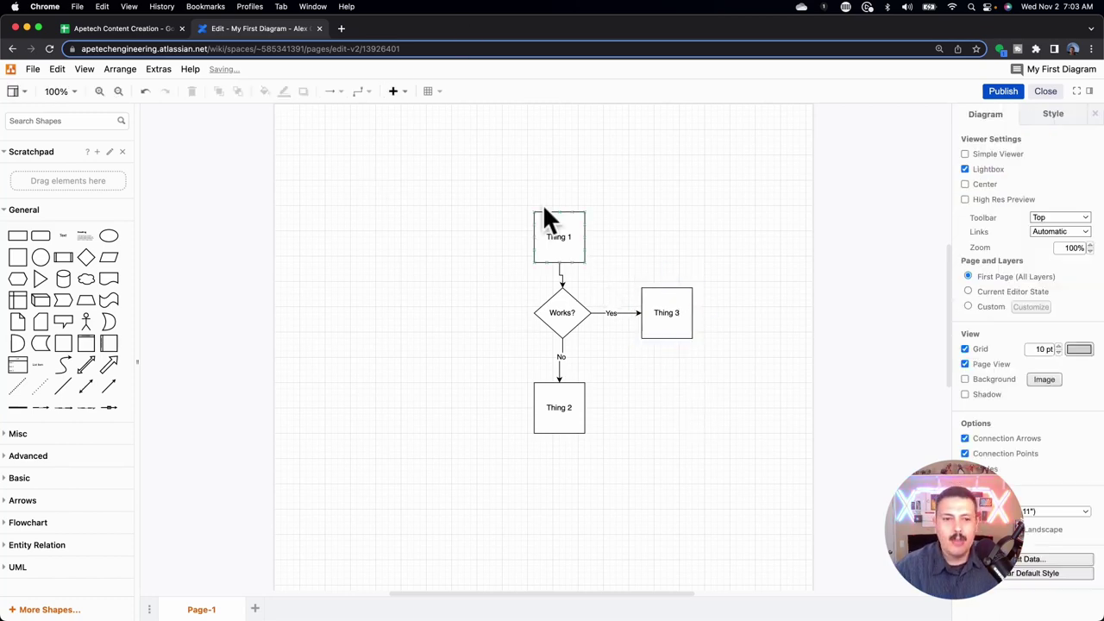
# Save the diagram back into the page and publish 'My First Diagram'
pyautogui.click(997, 98)
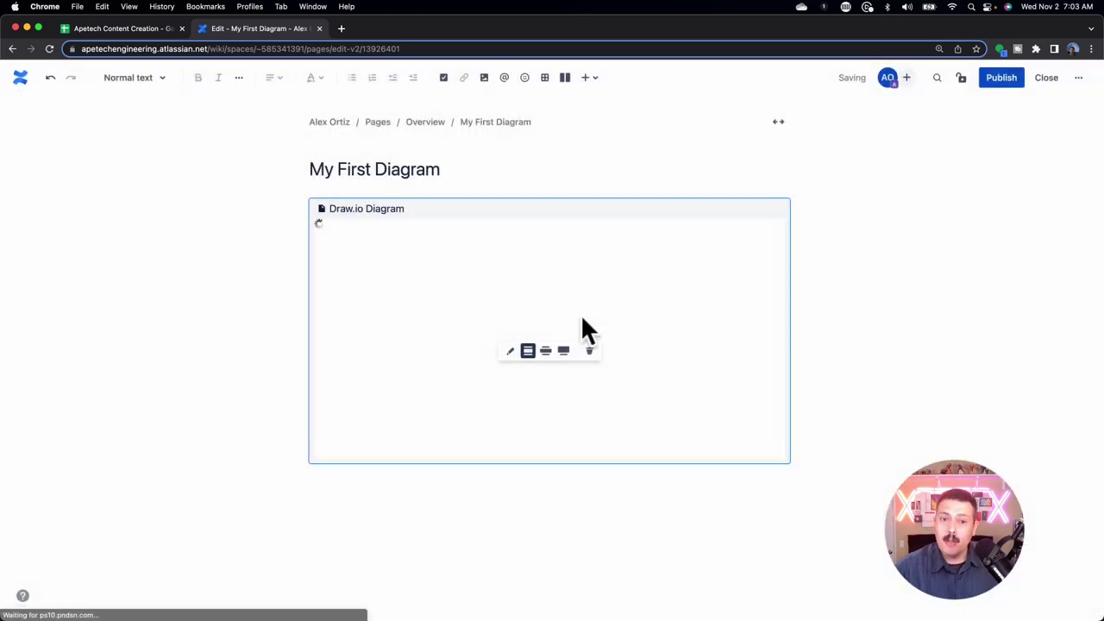
pyautogui.click(998, 79)
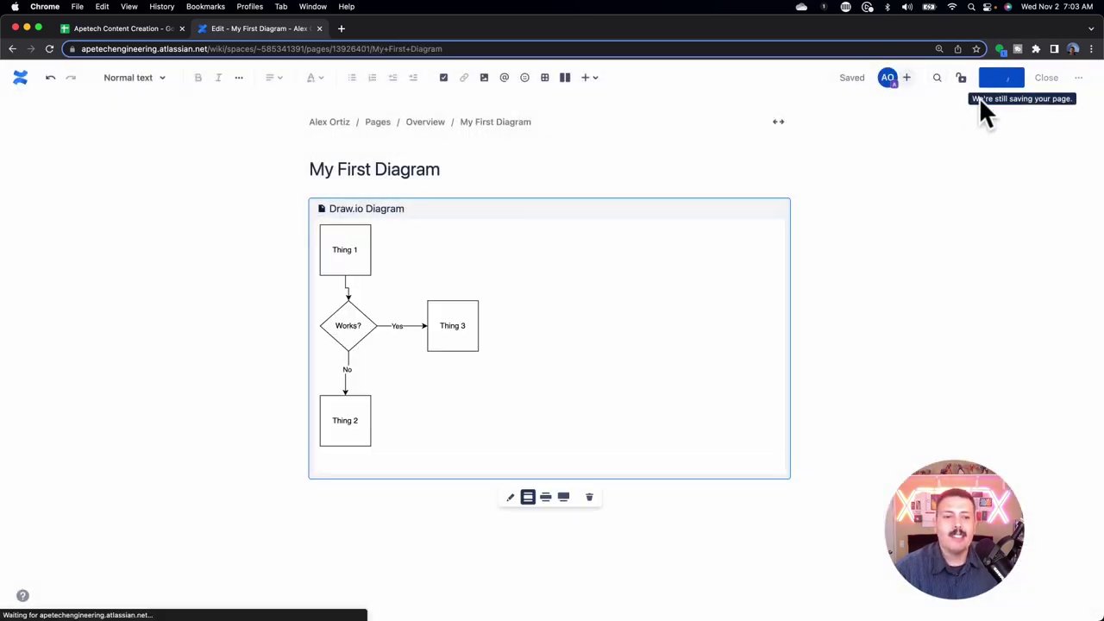